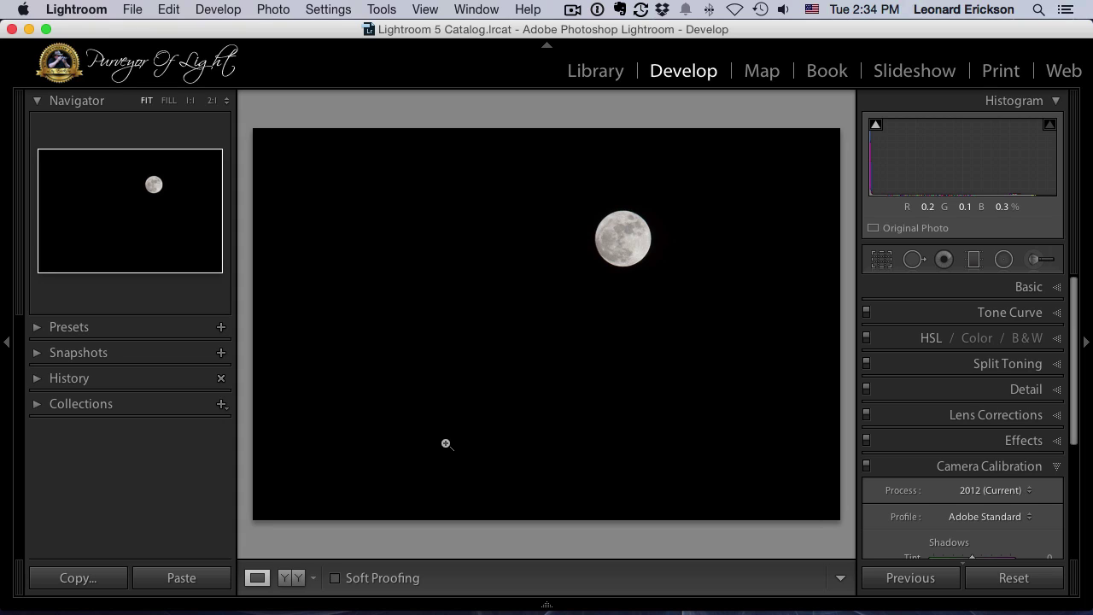
Step: Check the photo's file and lens info, then inspect the moon at 1:1
key("i")
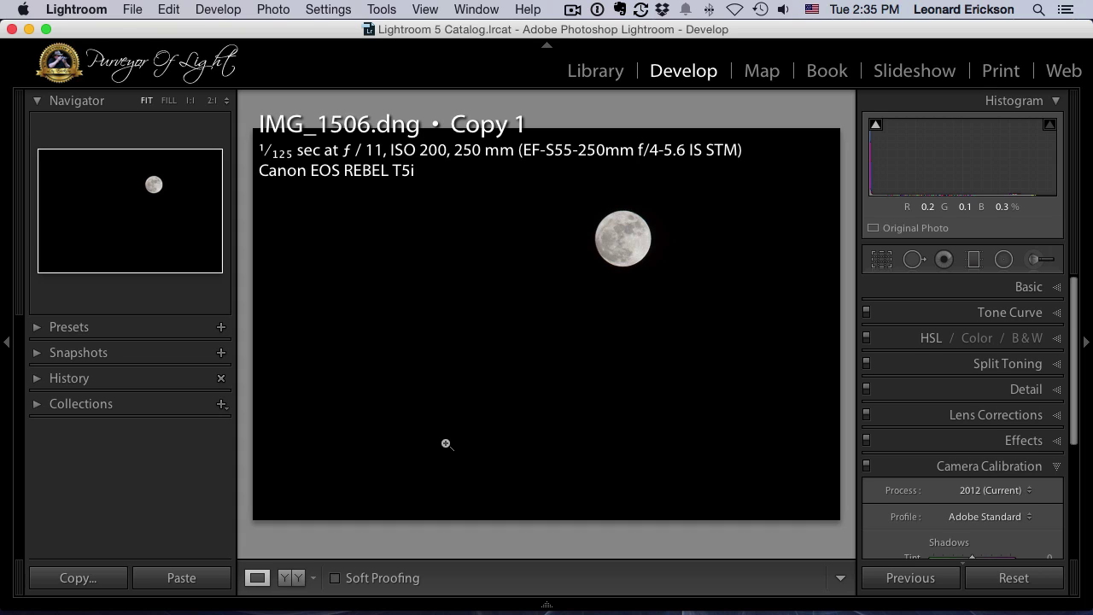
key("i")
key("i")
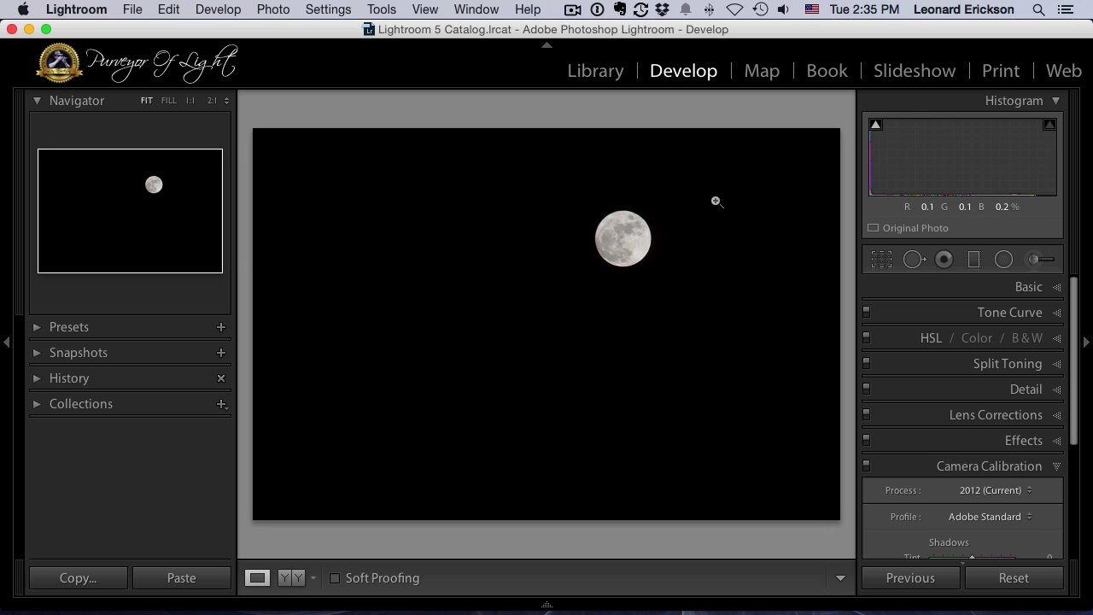
left_click(623, 236)
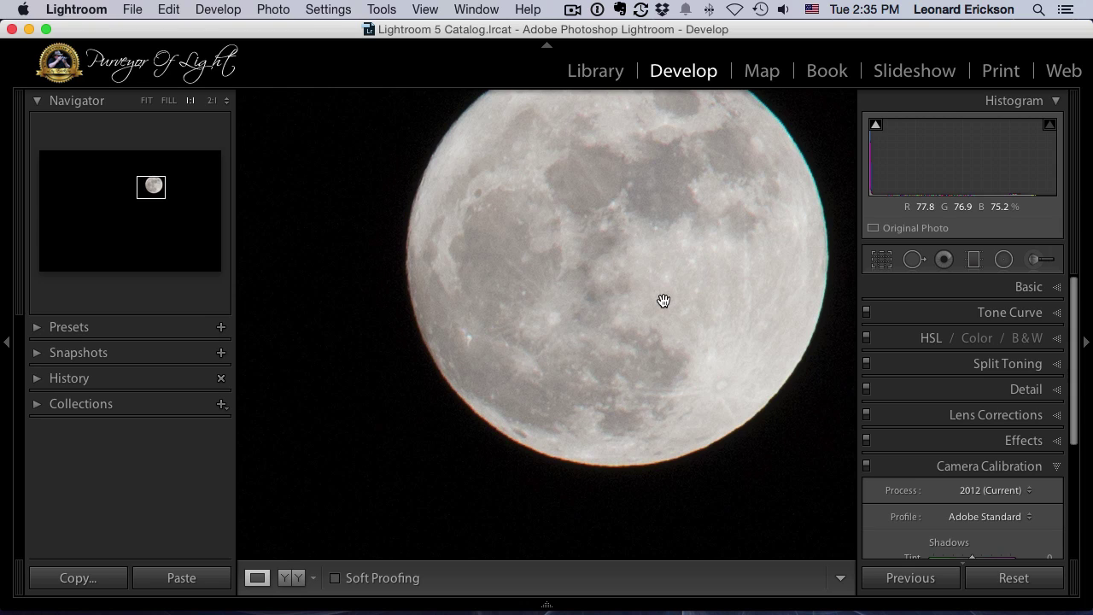
left_click(664, 301)
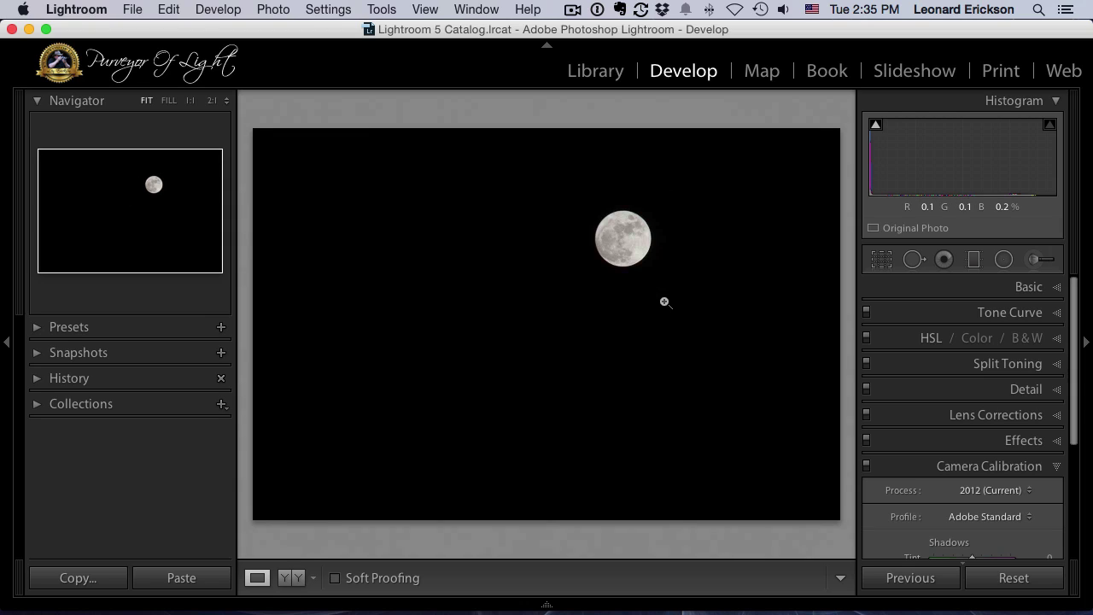
Step: Crop to a 1 x 1 aspect, tightening the square around the centred moon
left_click(882, 261)
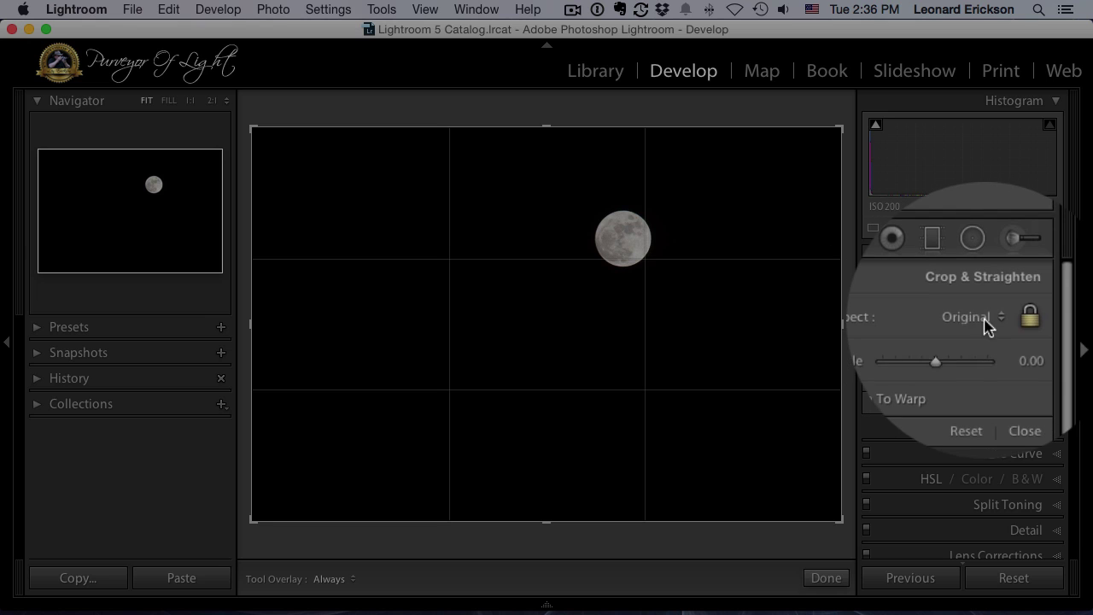
left_click(1001, 317)
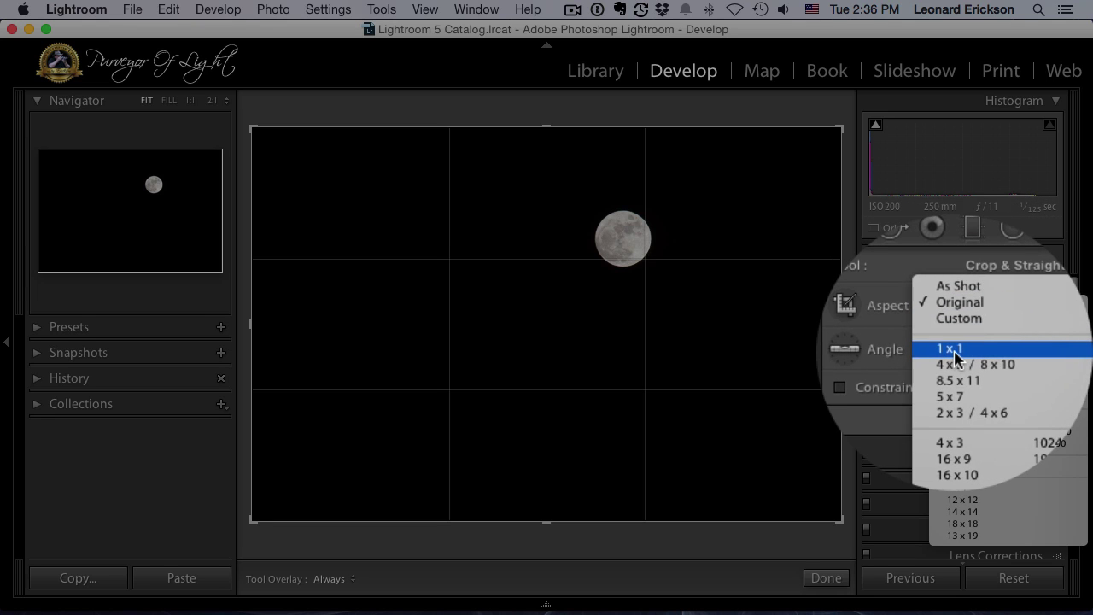
left_click(954, 355)
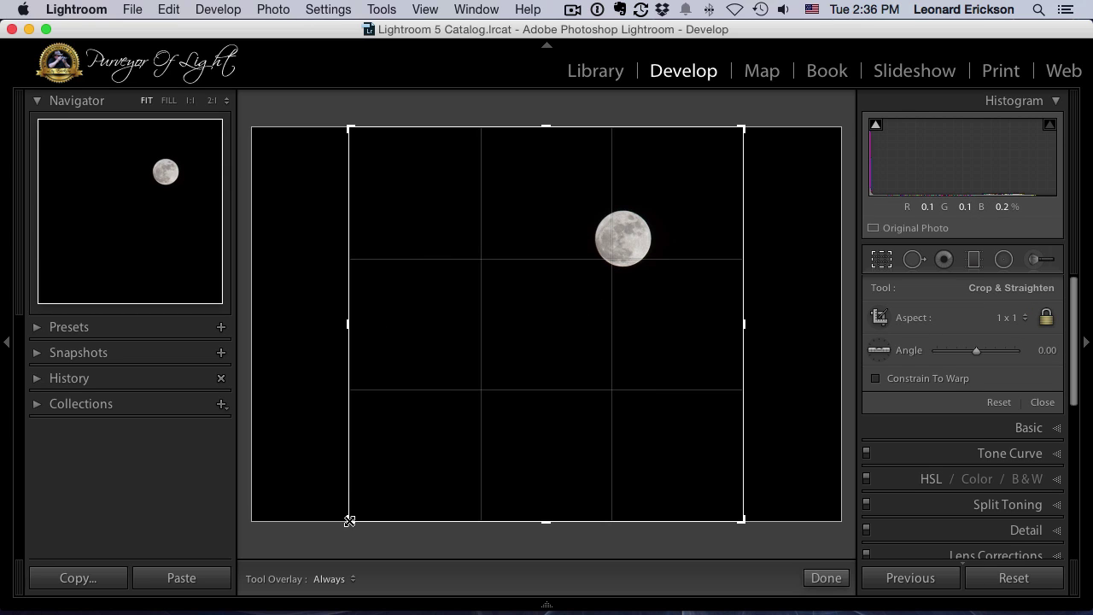
left_click_drag(349, 521, 439, 415)
left_click_drag(578, 276, 606, 297)
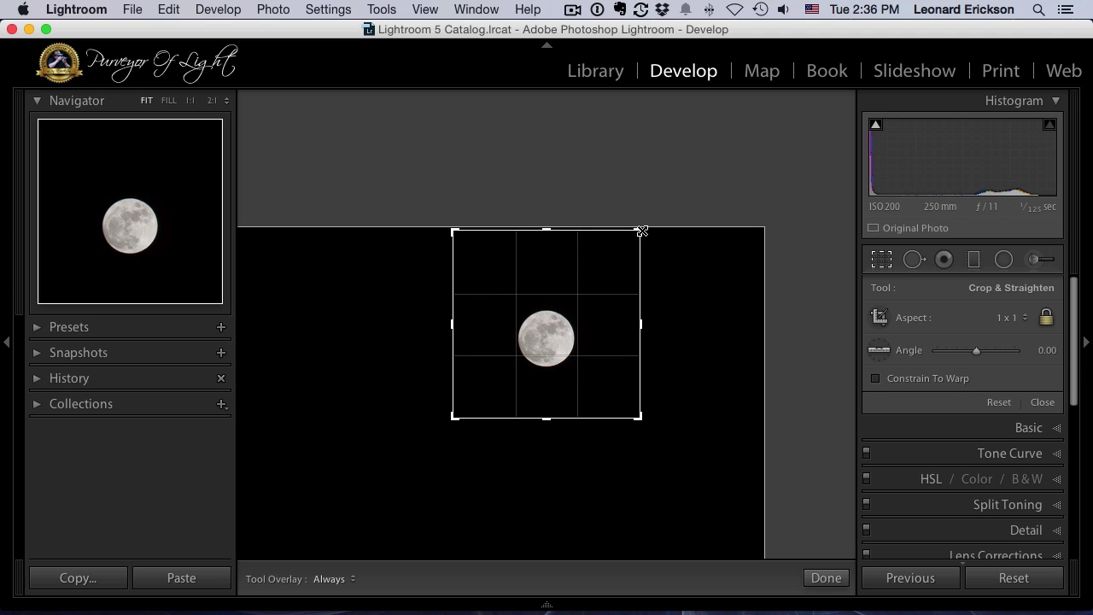
left_click_drag(643, 230, 606, 264)
left_click_drag(545, 301, 508, 317)
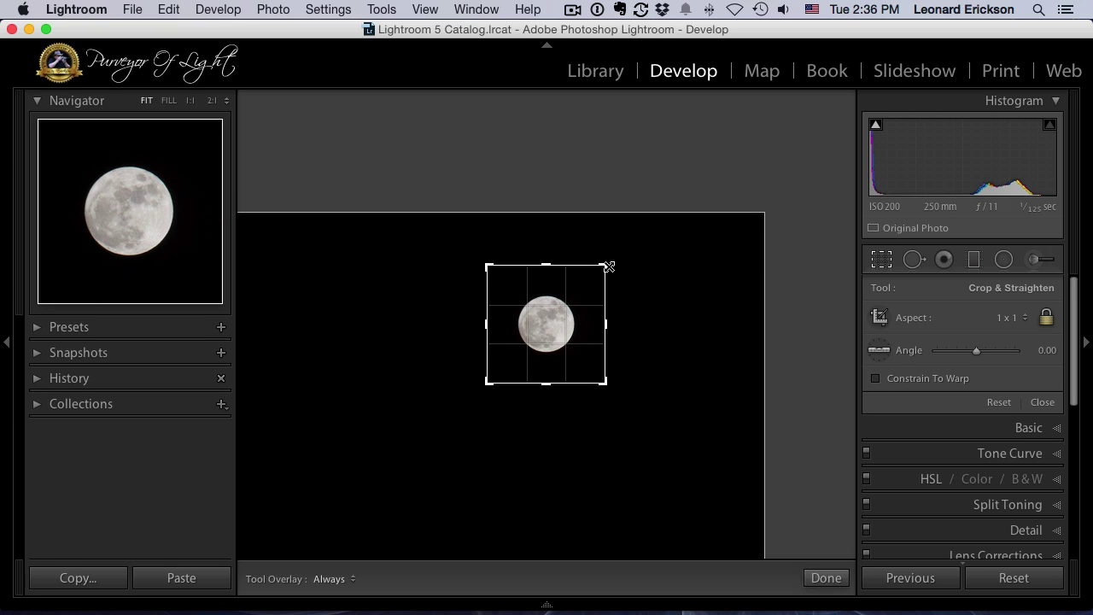
left_click_drag(609, 266, 599, 274)
mouse_move(534, 317)
left_mouse_down()
mouse_move(527, 311)
mouse_move(536, 315)
left_mouse_up()
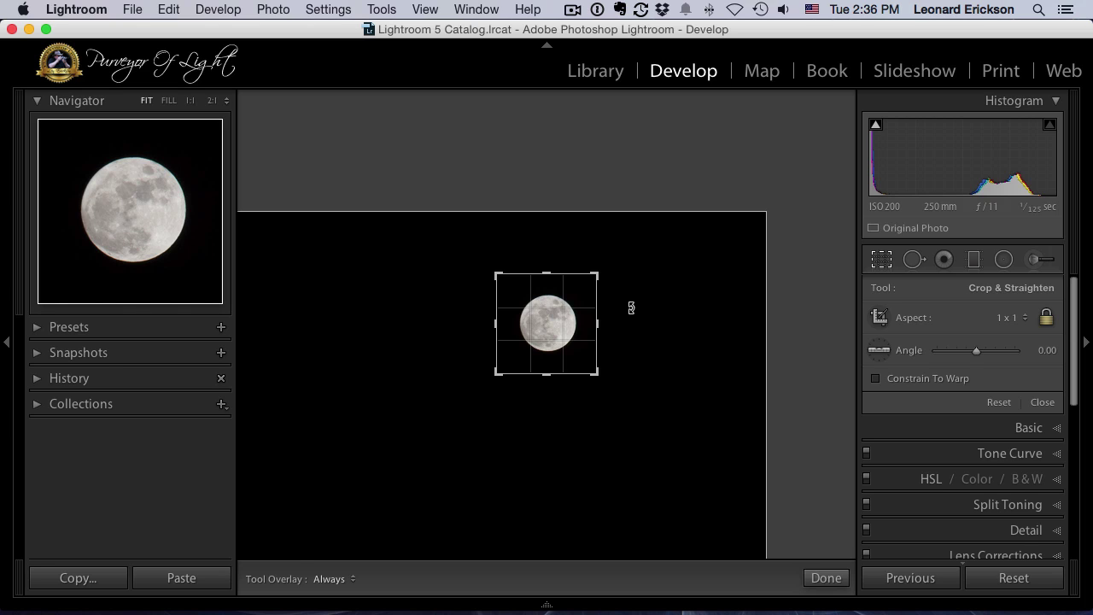
key("Return")
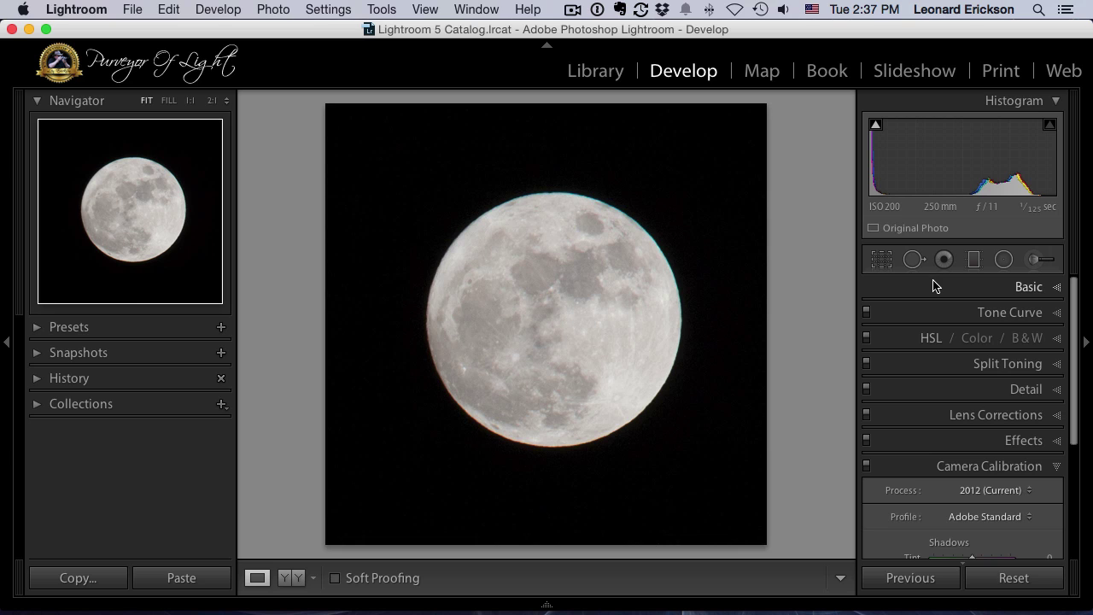
Step: Expand the Basic panel to show the white balance and tone sliders
mouse_move(875, 127)
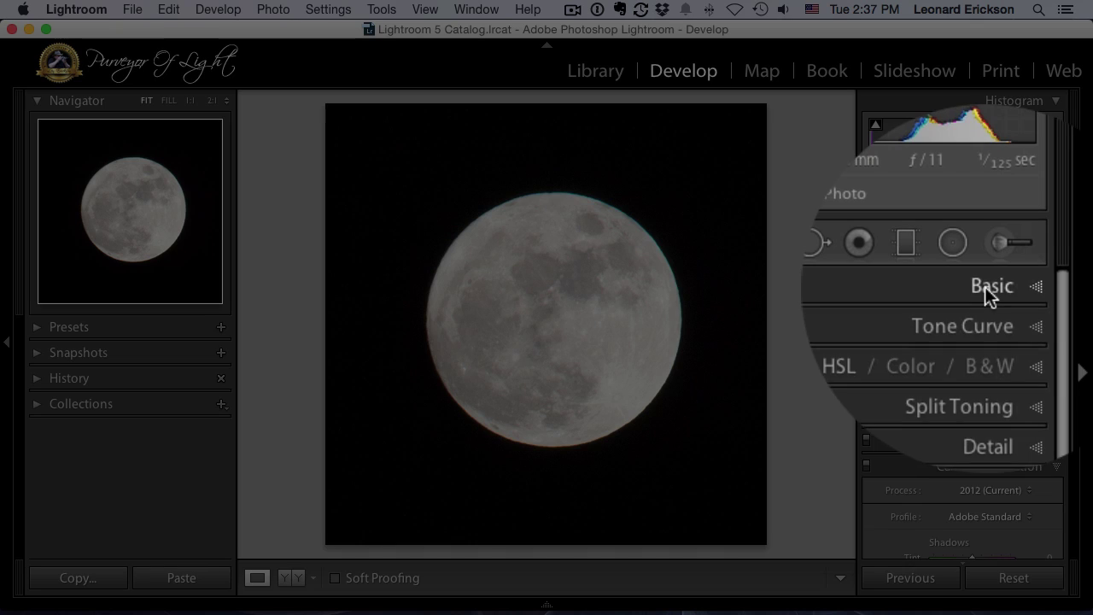
left_click(1028, 291)
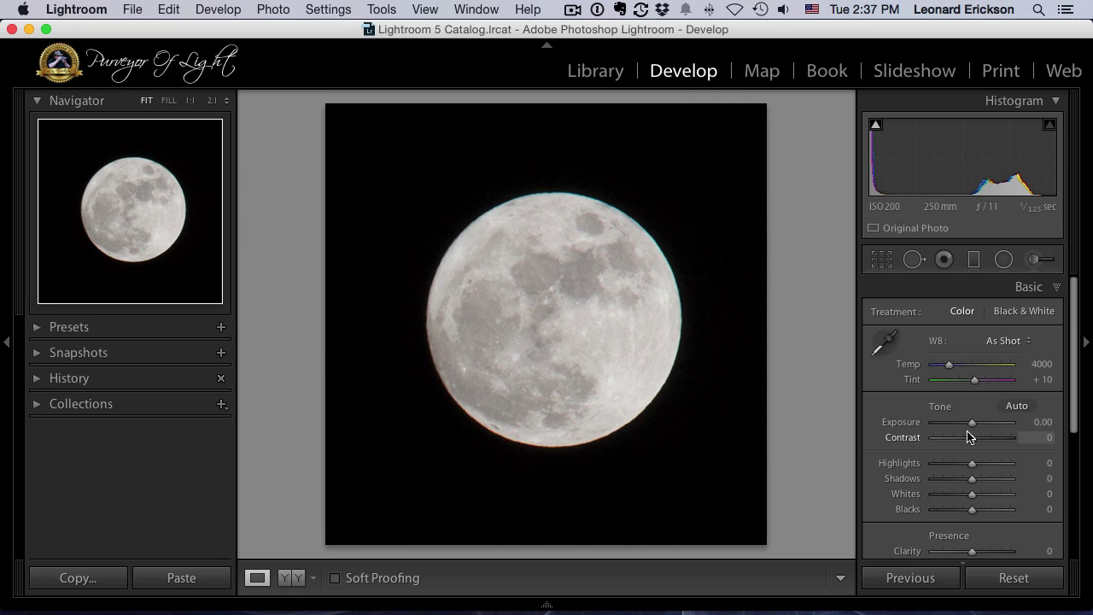
Step: Set Exposure to +0.10, Contrast to −100 and Shadows to −100
mouse_move(889, 408)
left_mouse_down()
mouse_move(907, 408)
mouse_move(887, 410)
mouse_move(895, 420)
mouse_move(891, 410)
left_mouse_up()
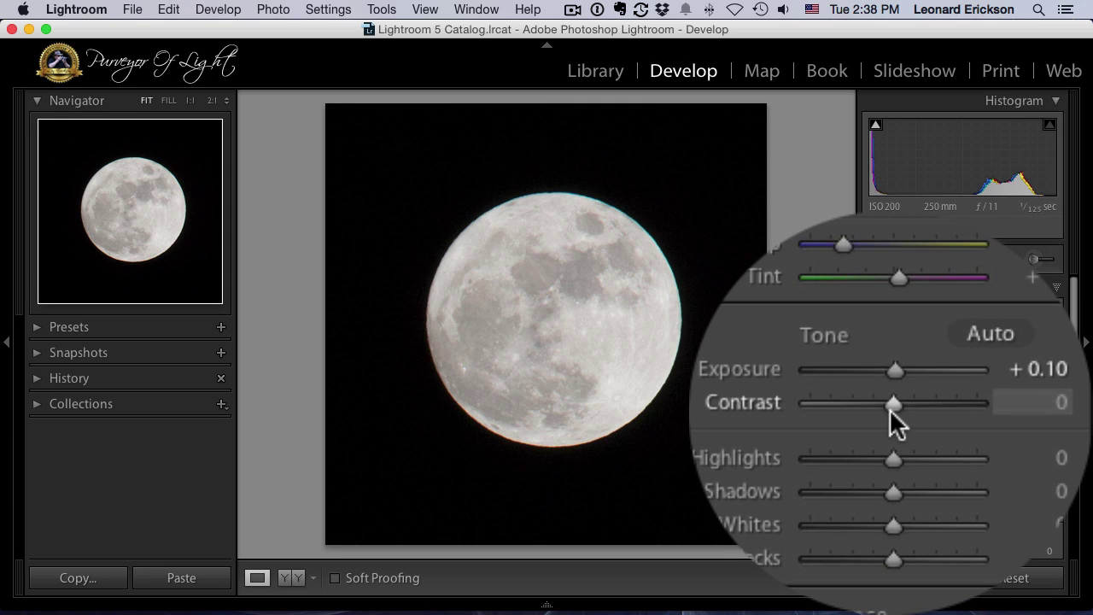
mouse_move(889, 409)
left_mouse_down()
mouse_move(907, 409)
mouse_move(886, 409)
left_mouse_up()
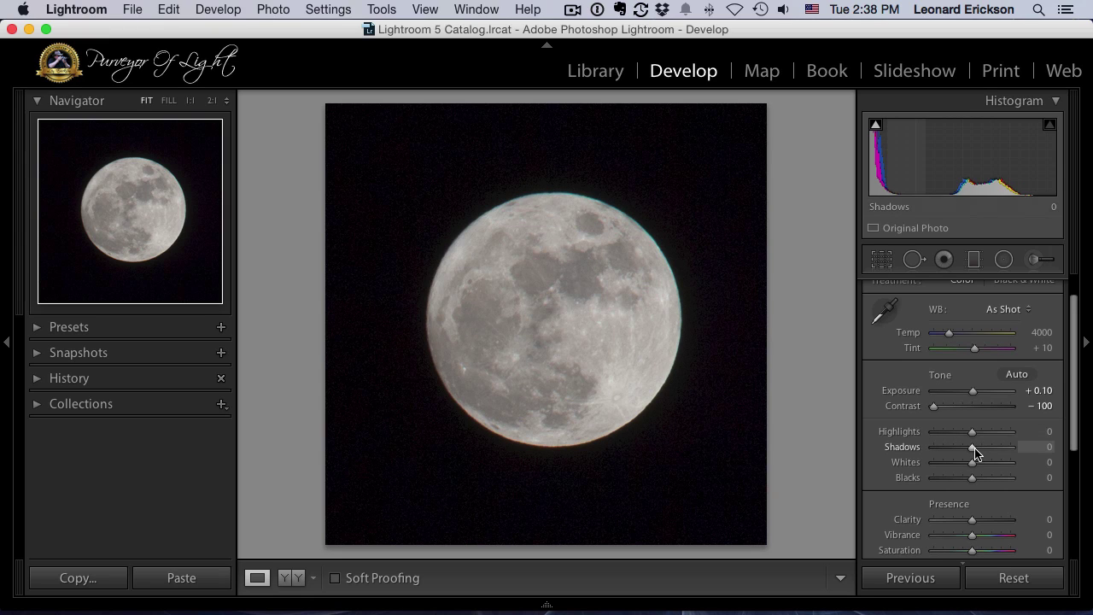
left_click_drag(973, 450, 975, 449)
left_click_drag(975, 449, 930, 449)
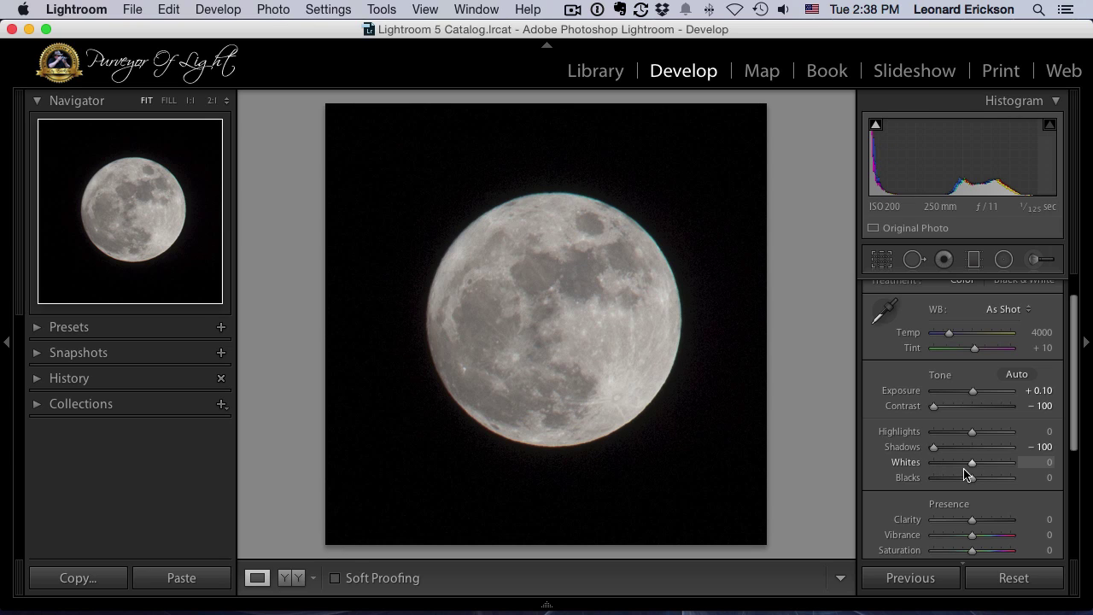
left_click_drag(970, 473, 971, 466)
key("alt")
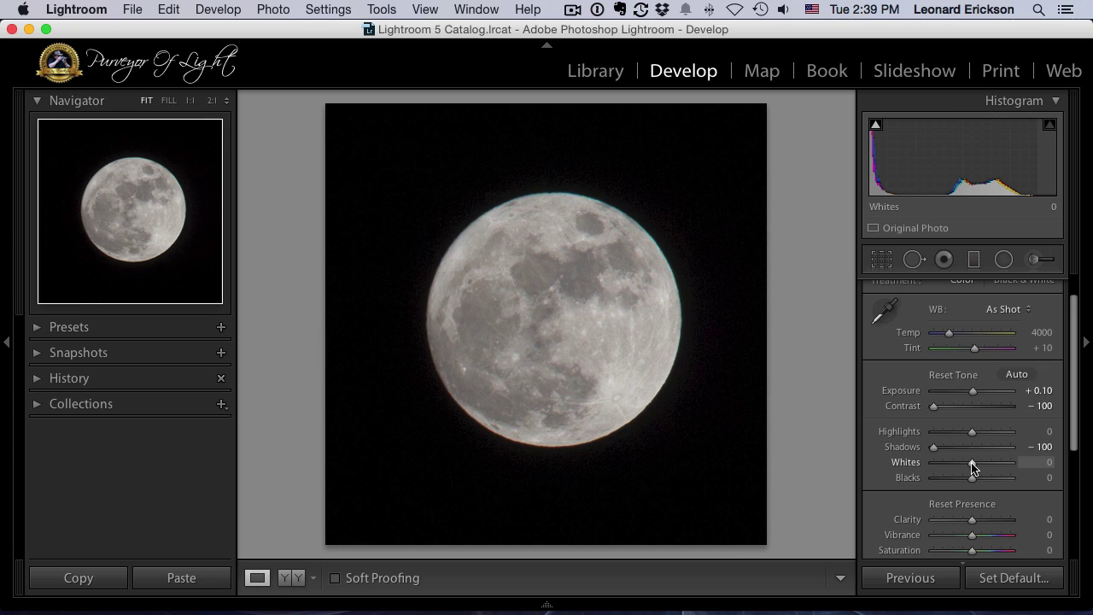
Step: Adjust Whites to +37 while watching the highlight clipping preview
left_click(972, 466, "alt")
left_click_drag(972, 467, 988, 466)
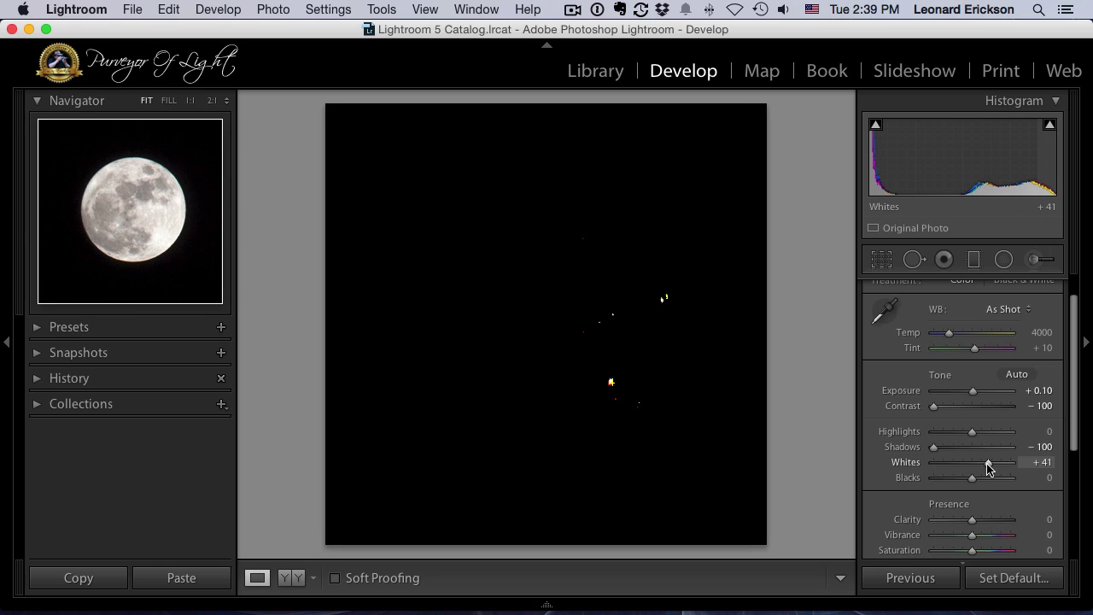
left_click_drag(988, 468, 986, 468)
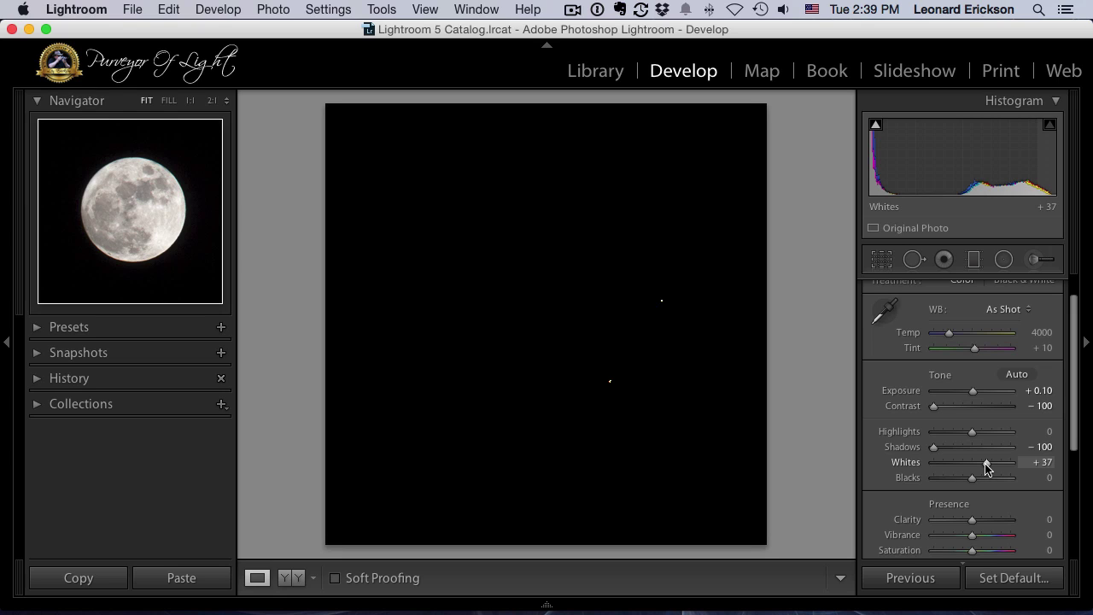
left_click_drag(987, 468, 986, 468)
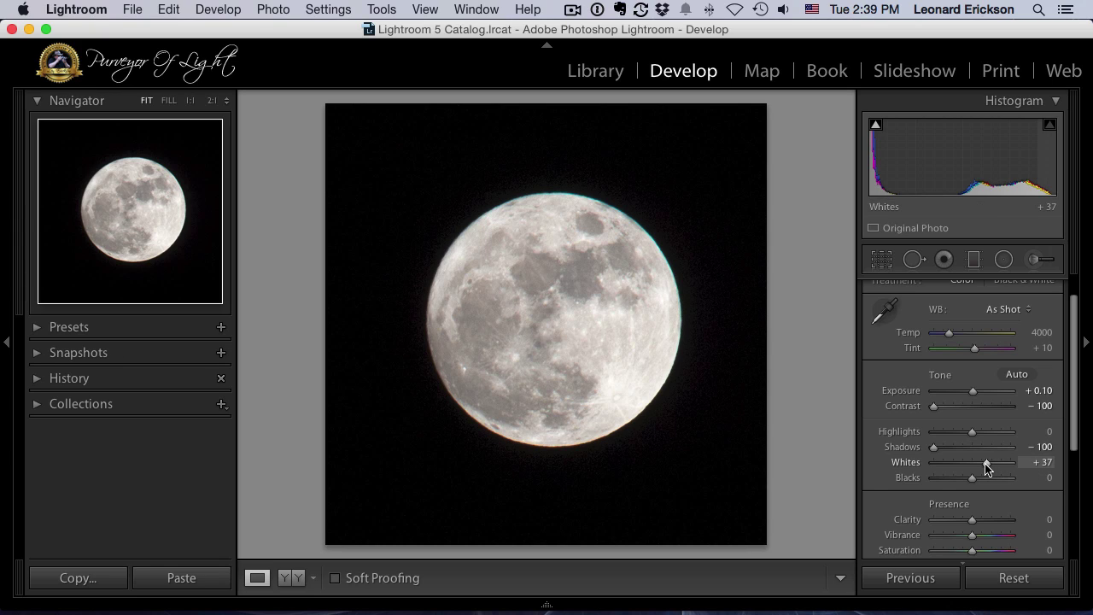
key("alt")
left_click_drag(987, 468, 985, 468)
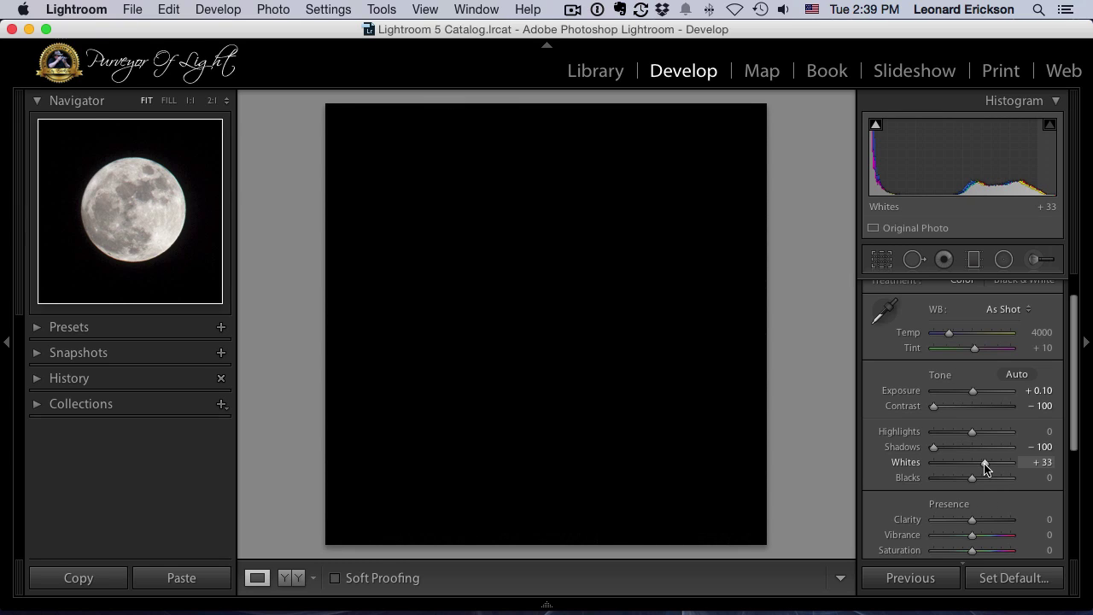
left_click_drag(984, 468, 982, 466)
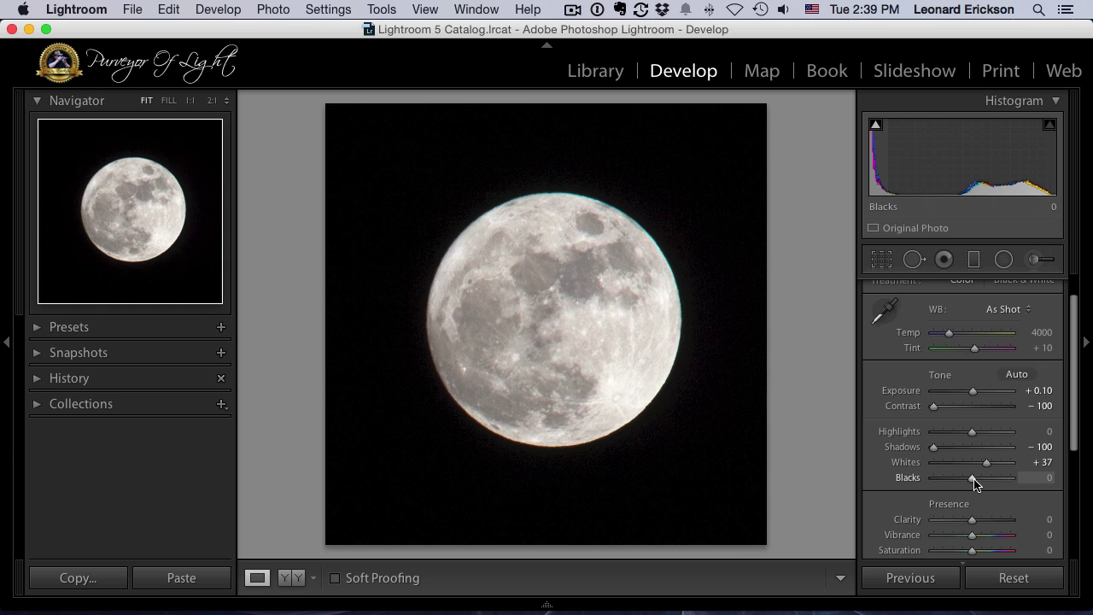
Step: Pull Blacks down to −100 so the sky clips to pure black
left_click_drag(976, 484, 977, 484)
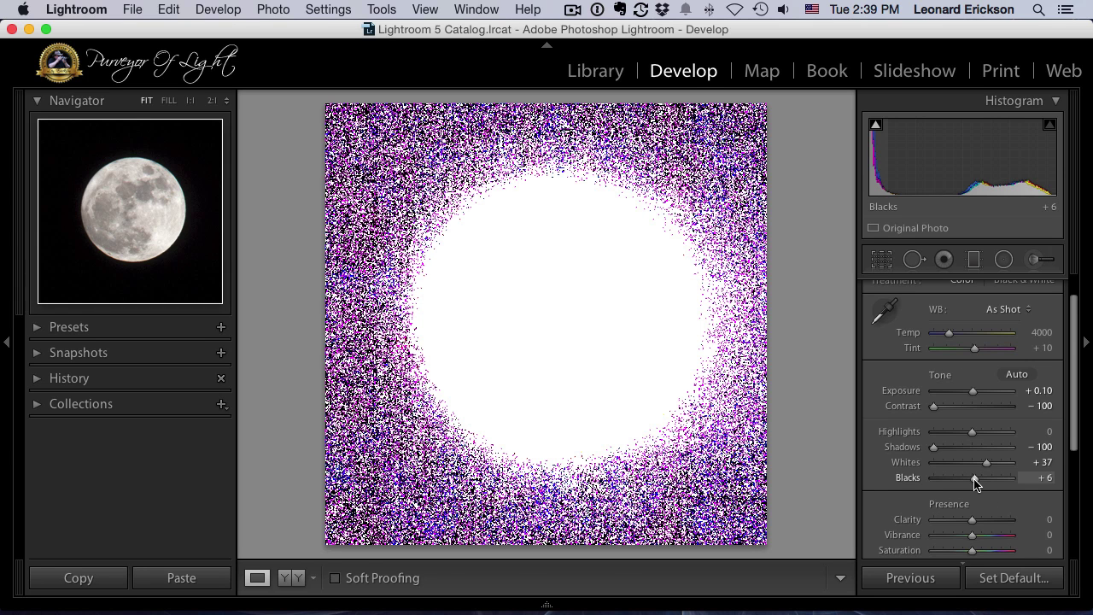
left_click_drag(974, 481, 931, 480)
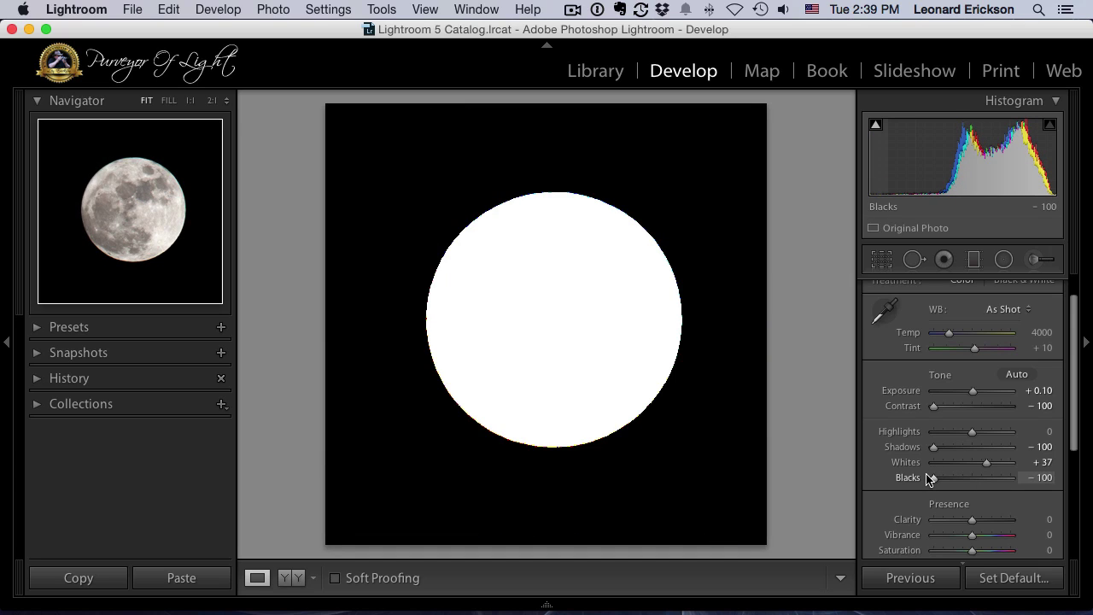
left_click_drag(931, 479, 931, 479)
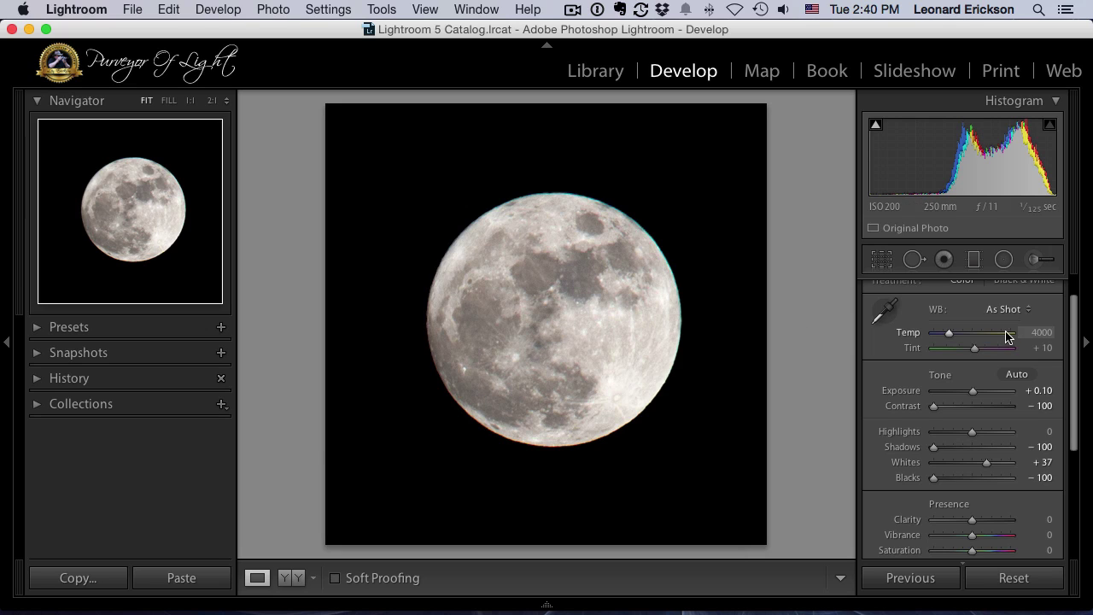
Step: Expand the Tone Curve panel and raise the Highlights region to +8
left_click_drag(1078, 325, 1078, 431)
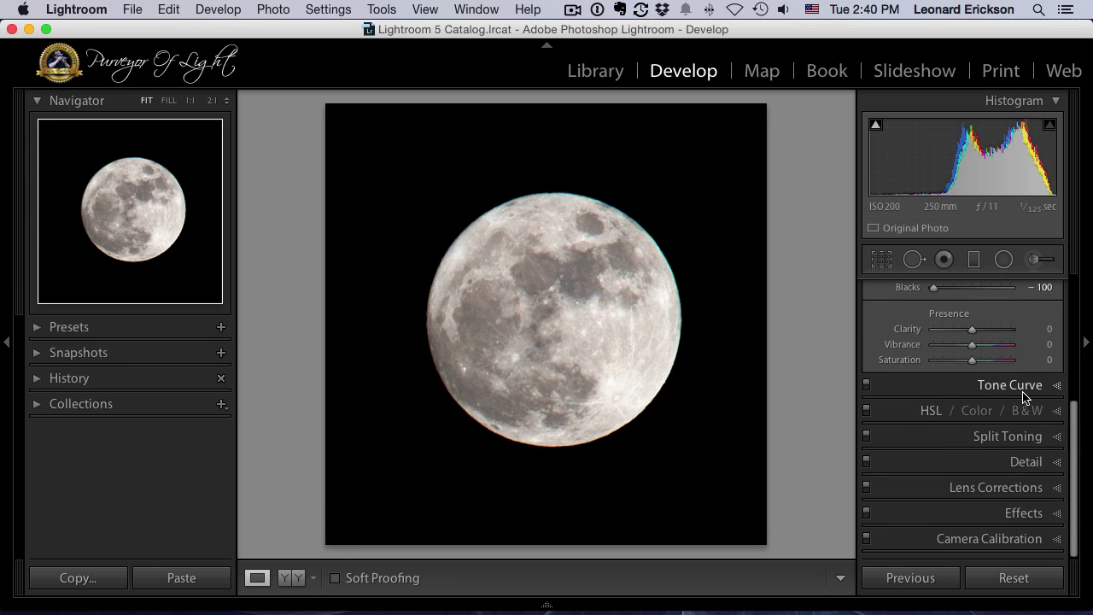
left_click(964, 389)
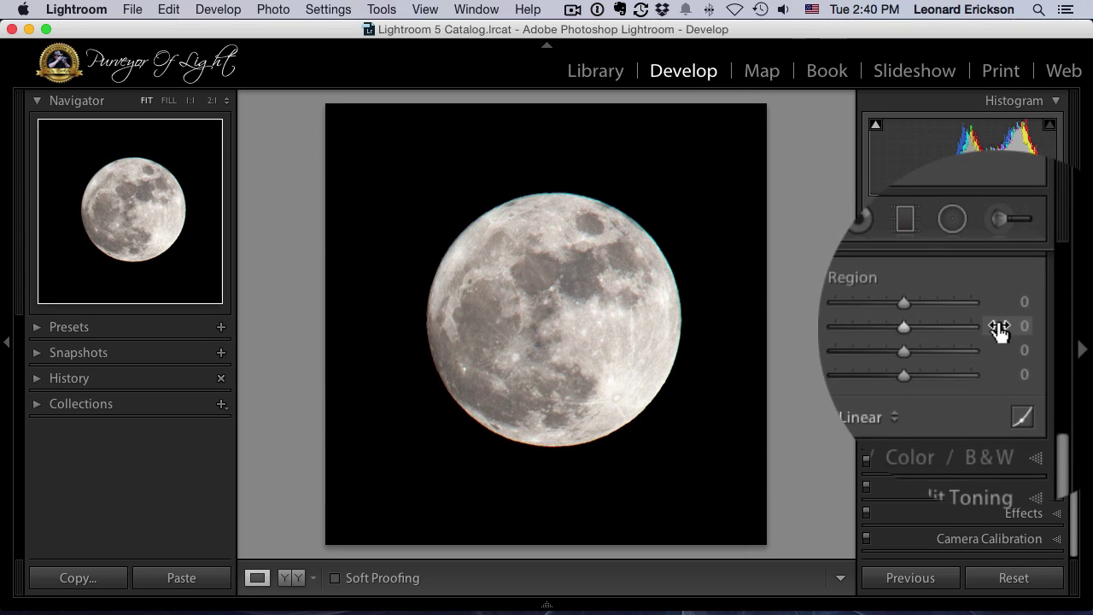
scroll(994, 327, "up", 3)
scroll(992, 327, "up", 4)
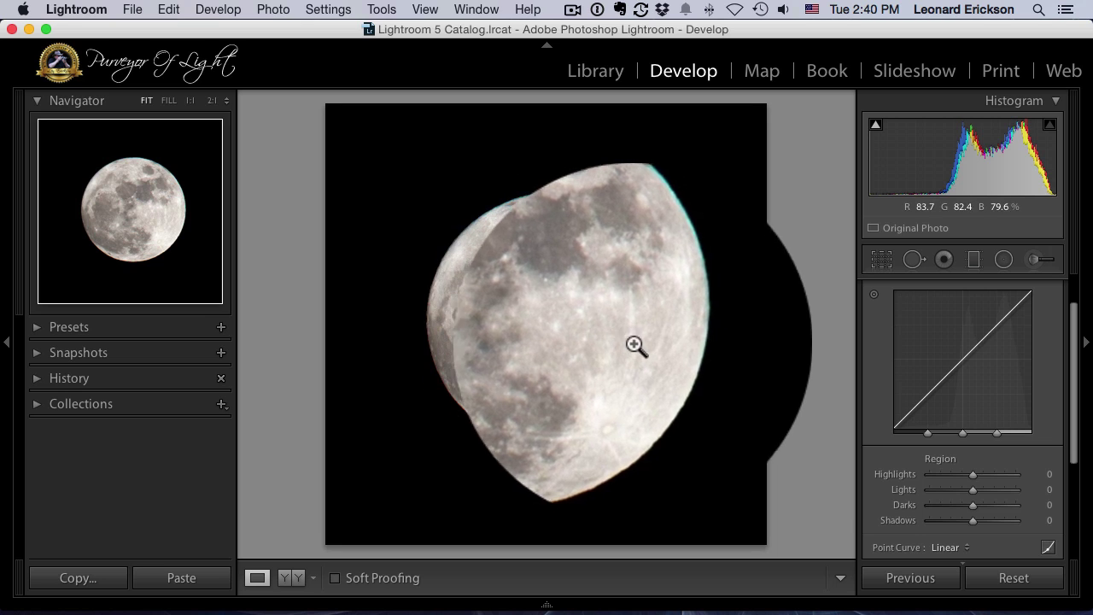
left_click_drag(909, 433, 914, 433)
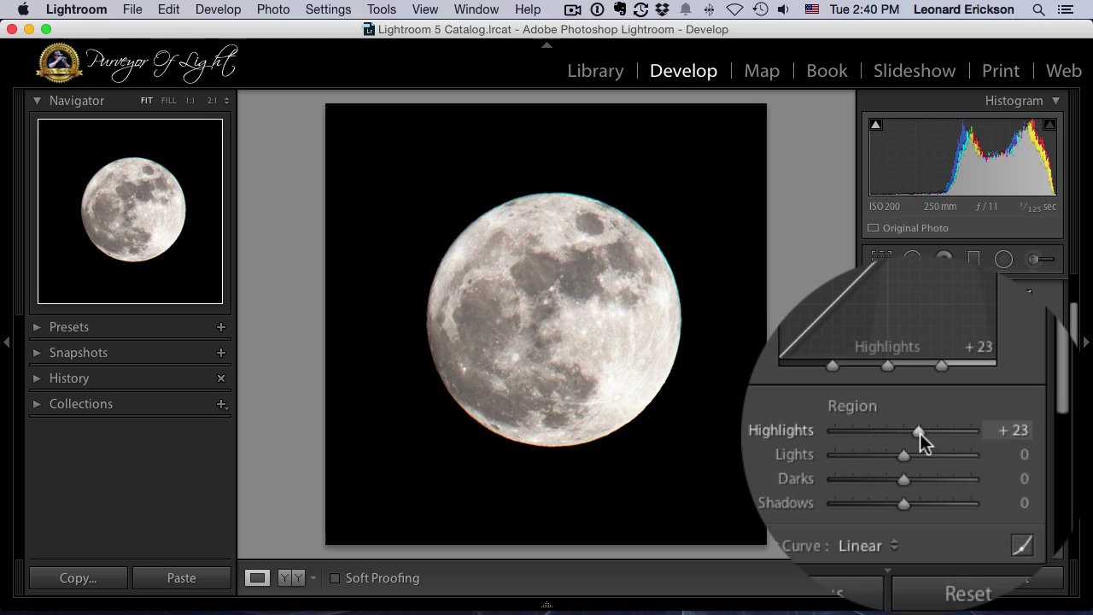
left_click_drag(921, 433, 915, 433)
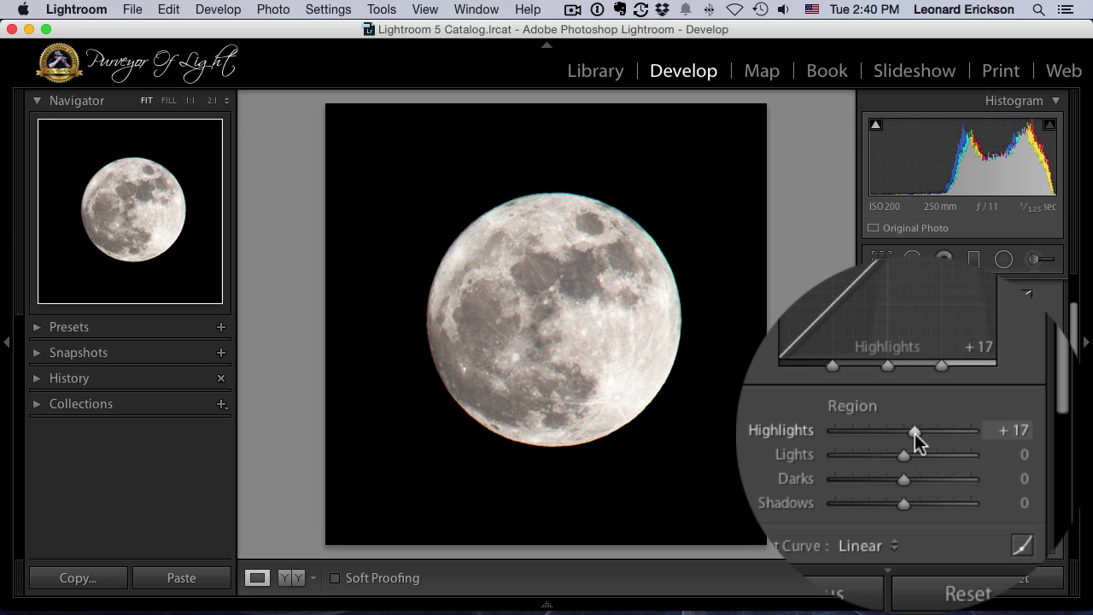
left_click_drag(915, 433, 914, 433)
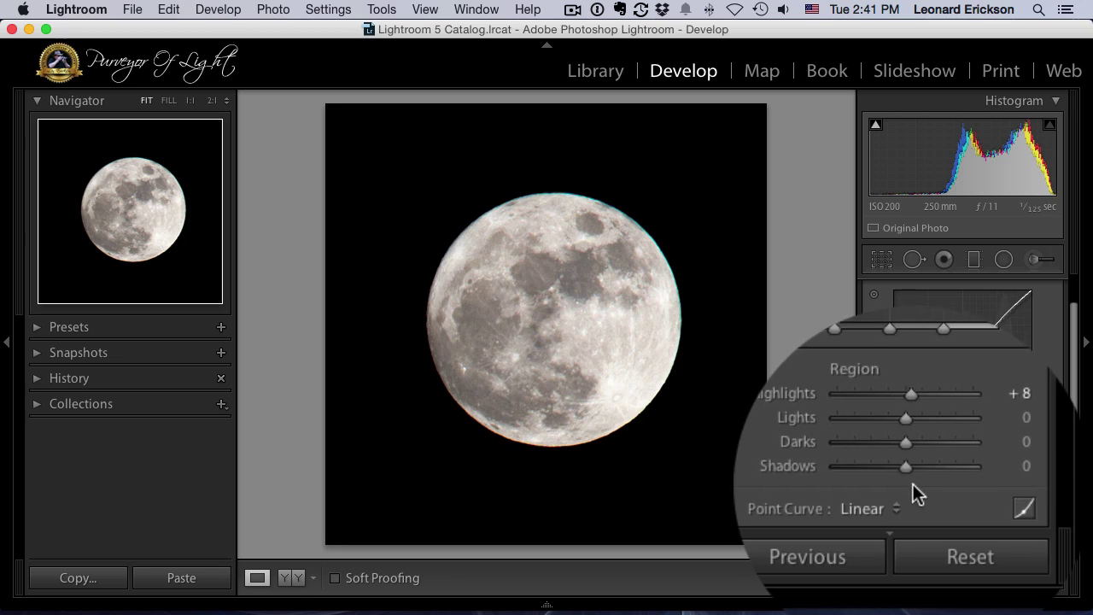
Step: Lower the tone curve's Darks region to −16, leaving Lights and Shadows at 0
left_click_drag(913, 442, 913, 441)
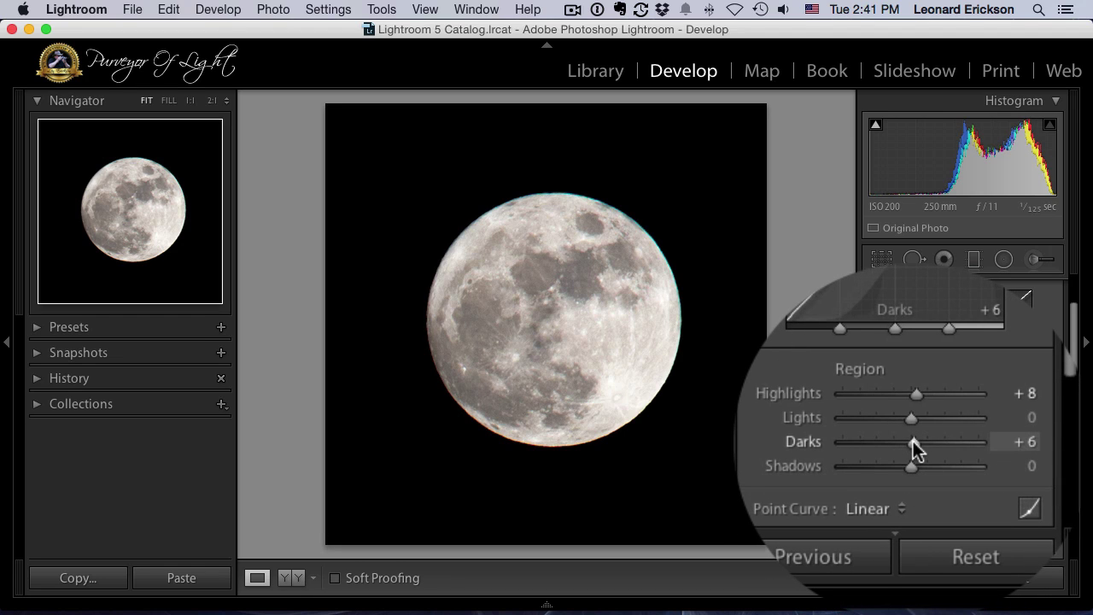
left_click_drag(913, 441, 910, 441)
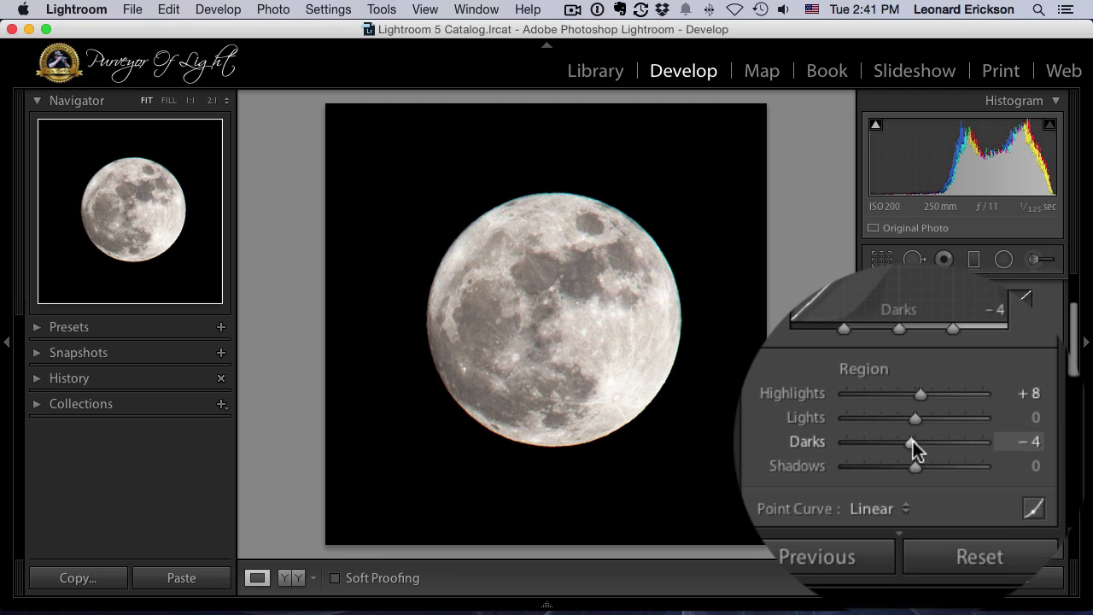
left_click_drag(913, 441, 914, 439)
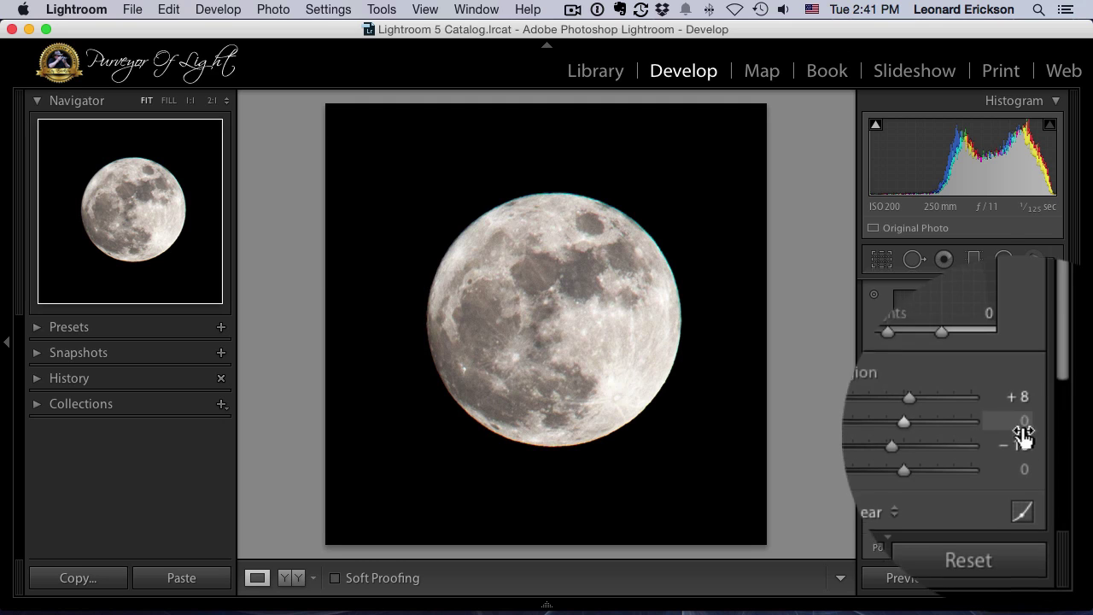
scroll(976, 478, "up", 3)
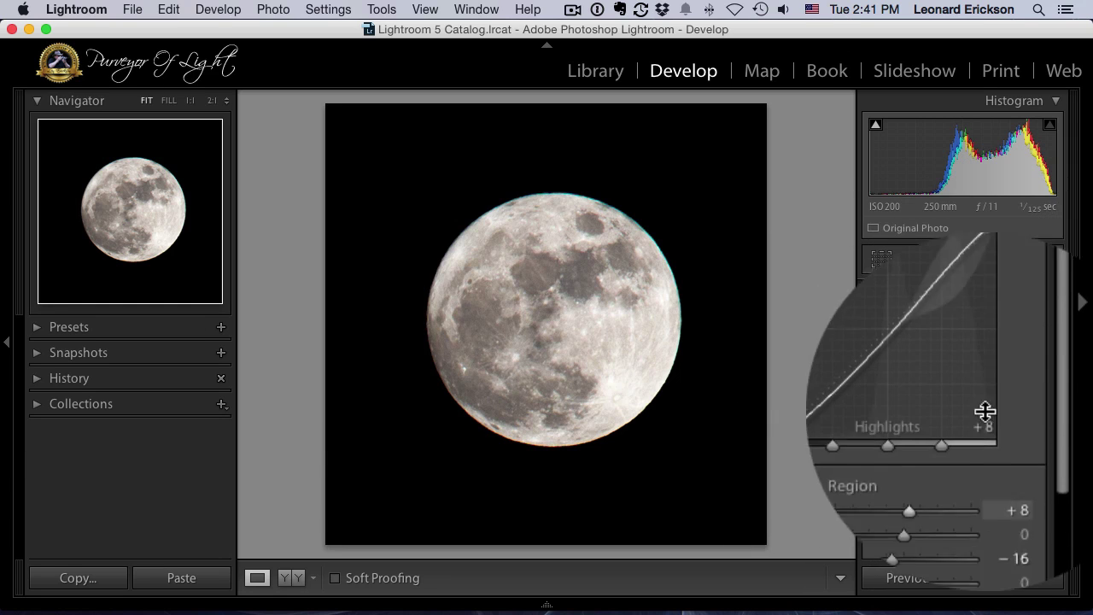
scroll(982, 440, "down", 2)
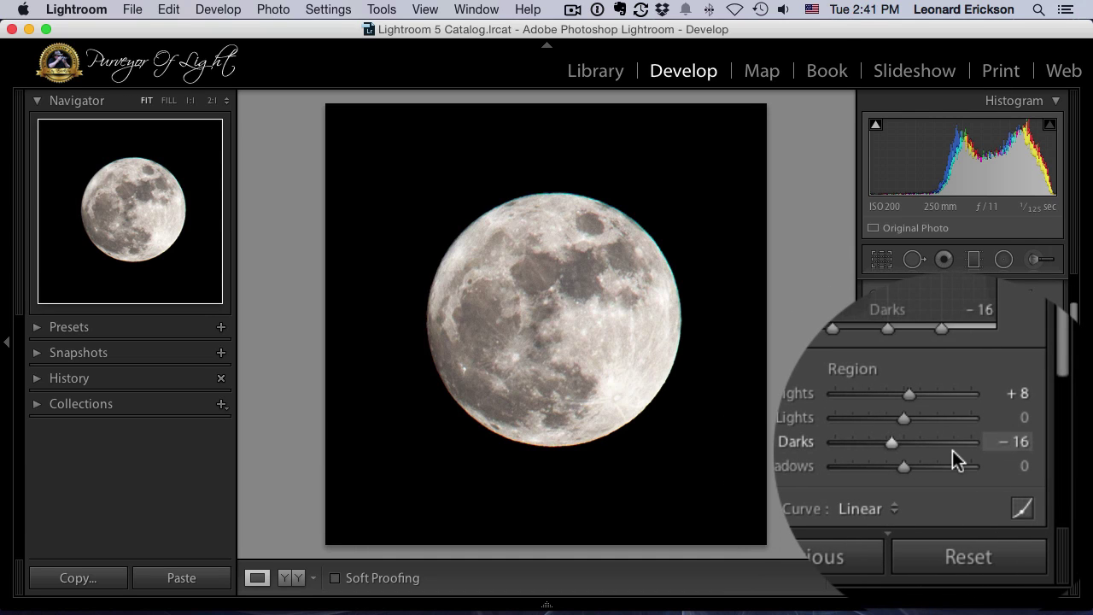
scroll(956, 444, "up", 5)
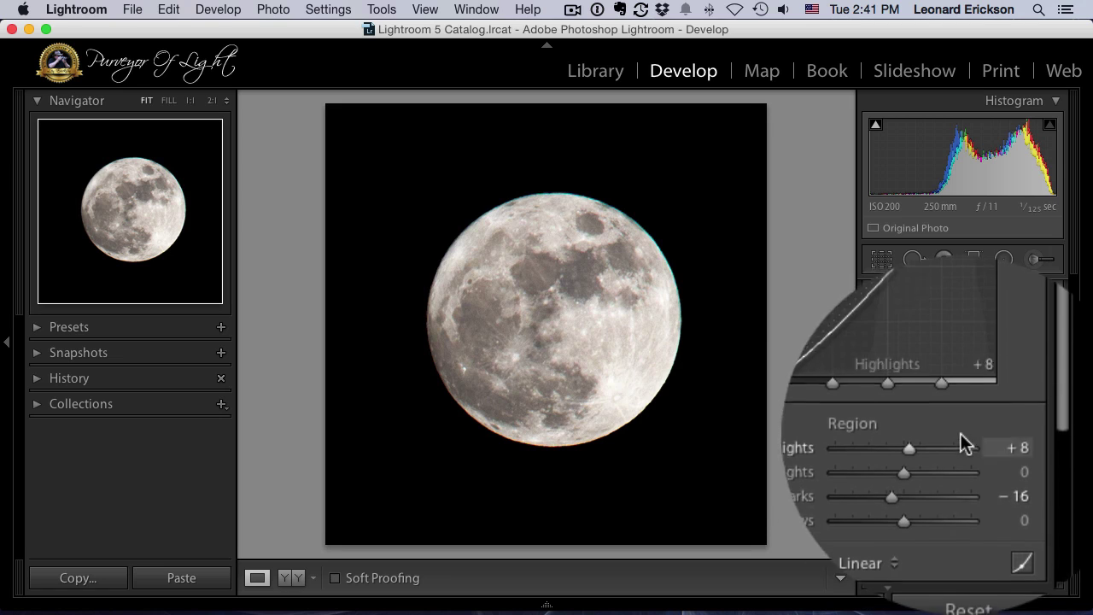
scroll(1059, 374, "down", 3)
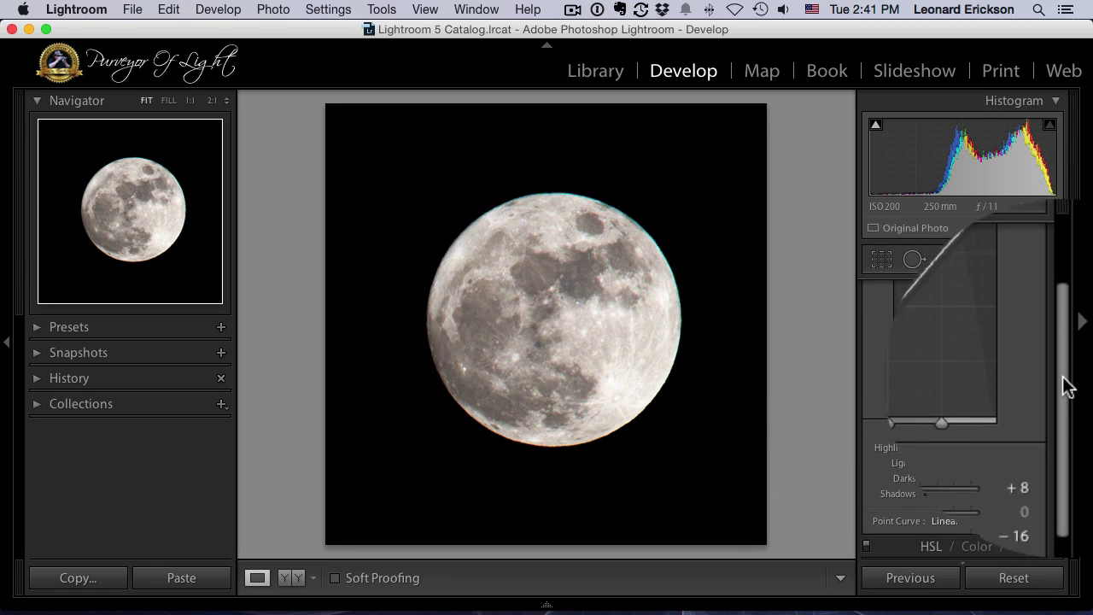
scroll(1063, 374, "up", 2)
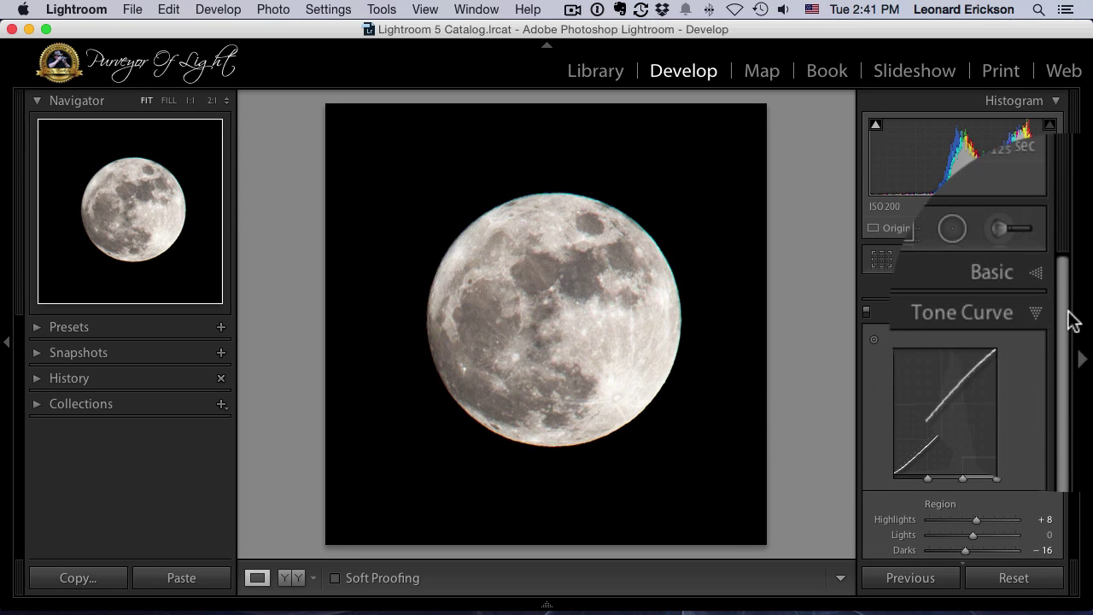
scroll(1067, 383, "down", 5)
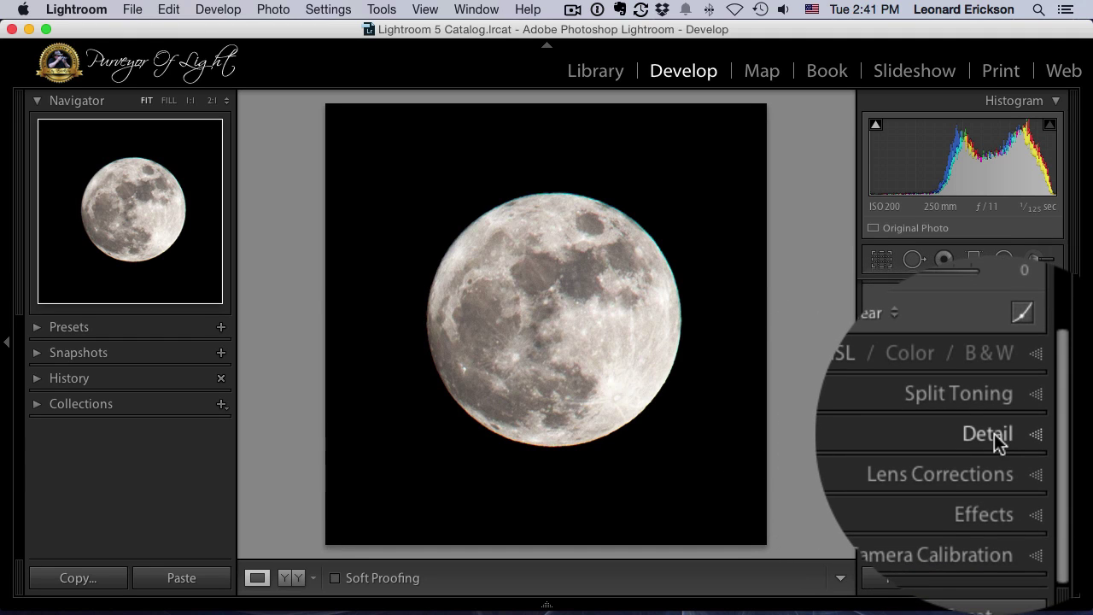
Step: Raise Sharpening Amount to 128 in the Detail panel, checking the moon at 1:1
left_click(991, 434)
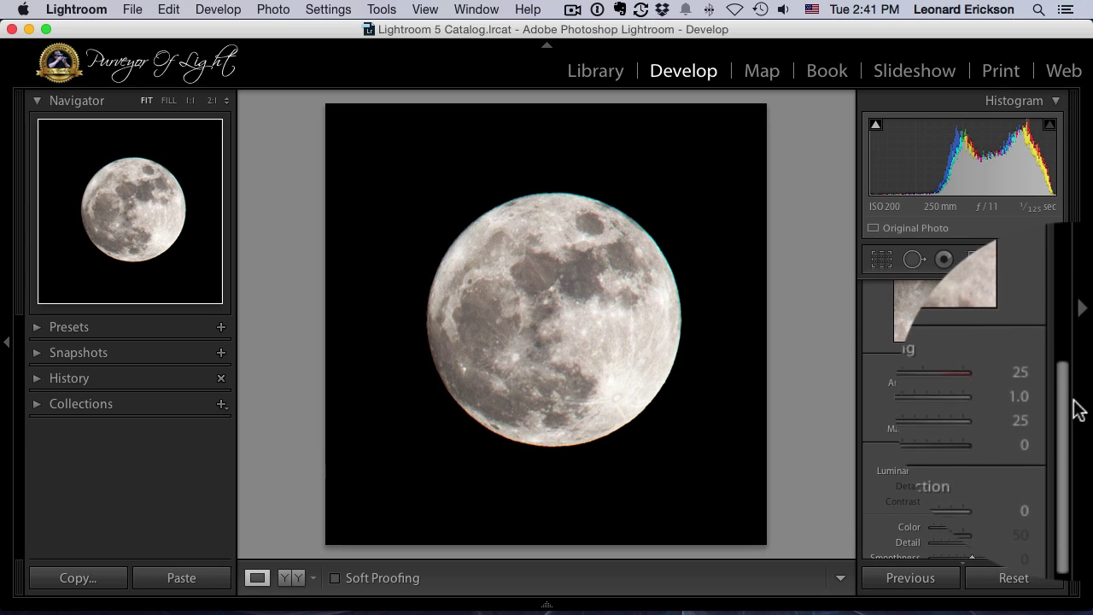
left_click_drag(1069, 408, 1064, 424)
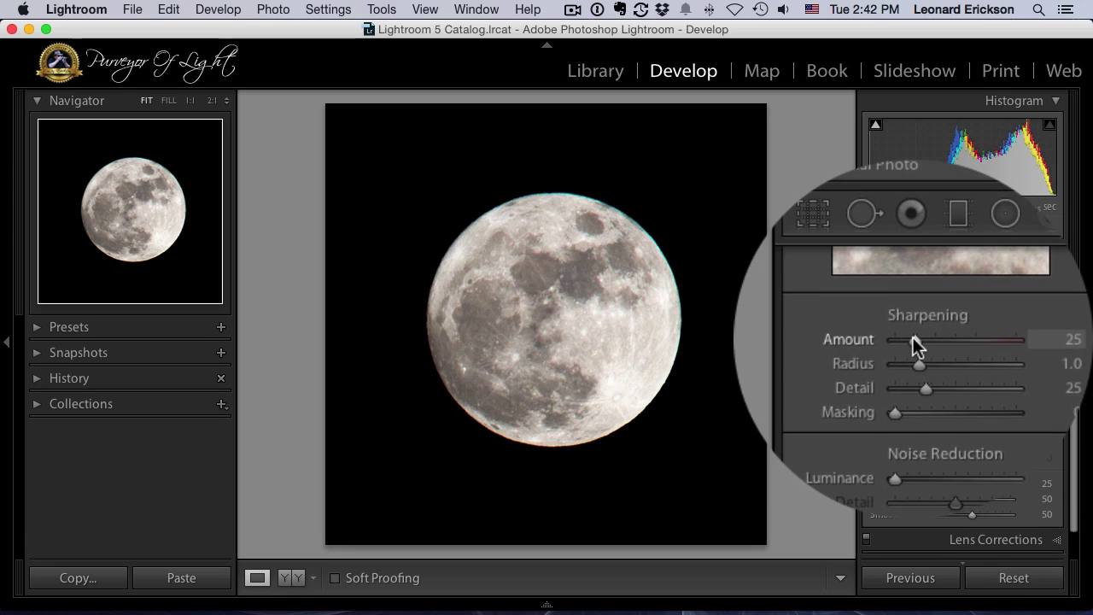
mouse_move(913, 337)
left_mouse_down()
mouse_move(946, 339)
mouse_move(917, 342)
left_mouse_up()
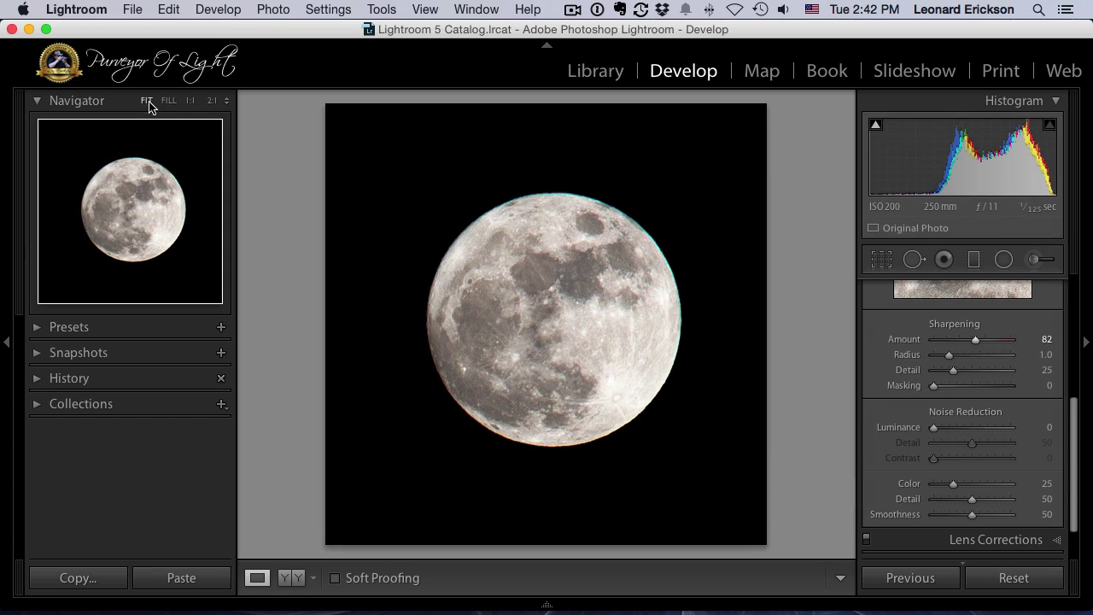
left_click(474, 309)
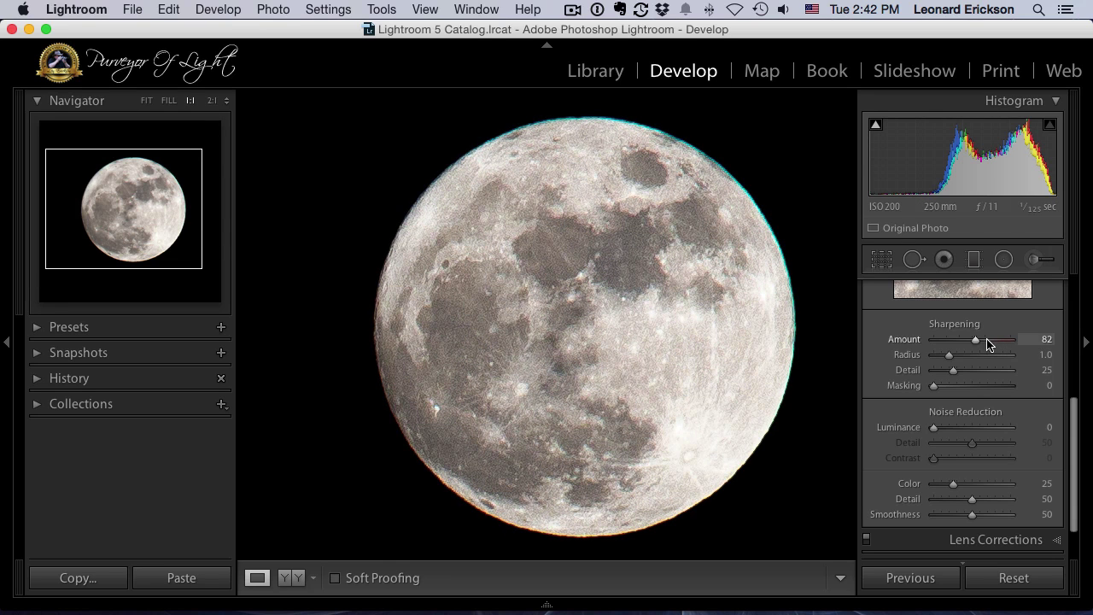
left_click_drag(978, 344, 988, 345)
left_click_drag(988, 345, 995, 345)
left_click(567, 246)
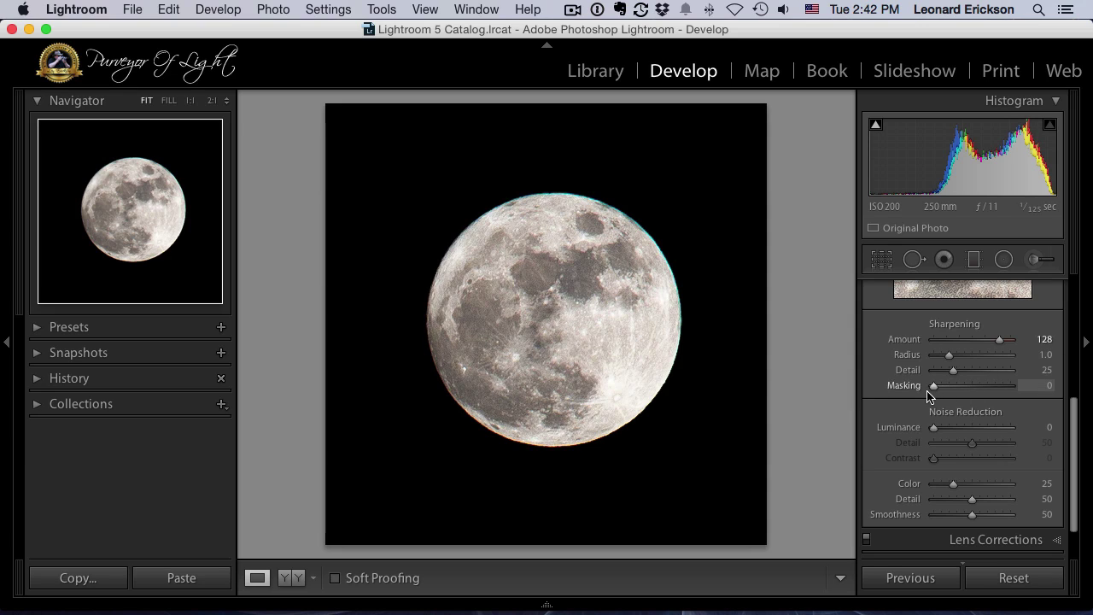
Step: Set sharpening Masking to 16
left_click_drag(933, 390, 943, 391)
left_click_drag(943, 390, 949, 390)
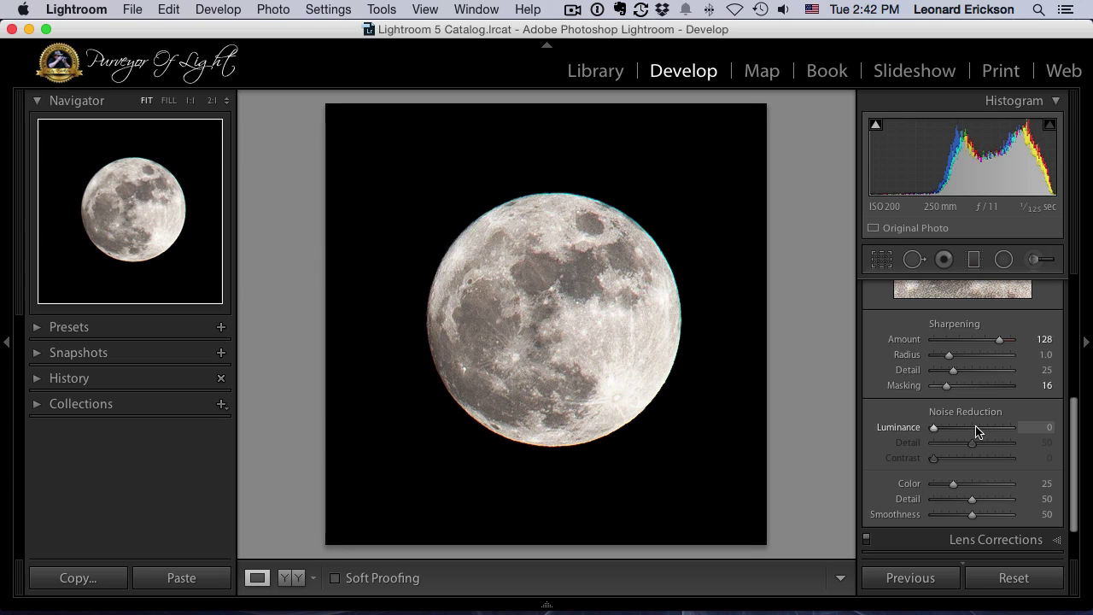
scroll(1020, 447, "down", 3)
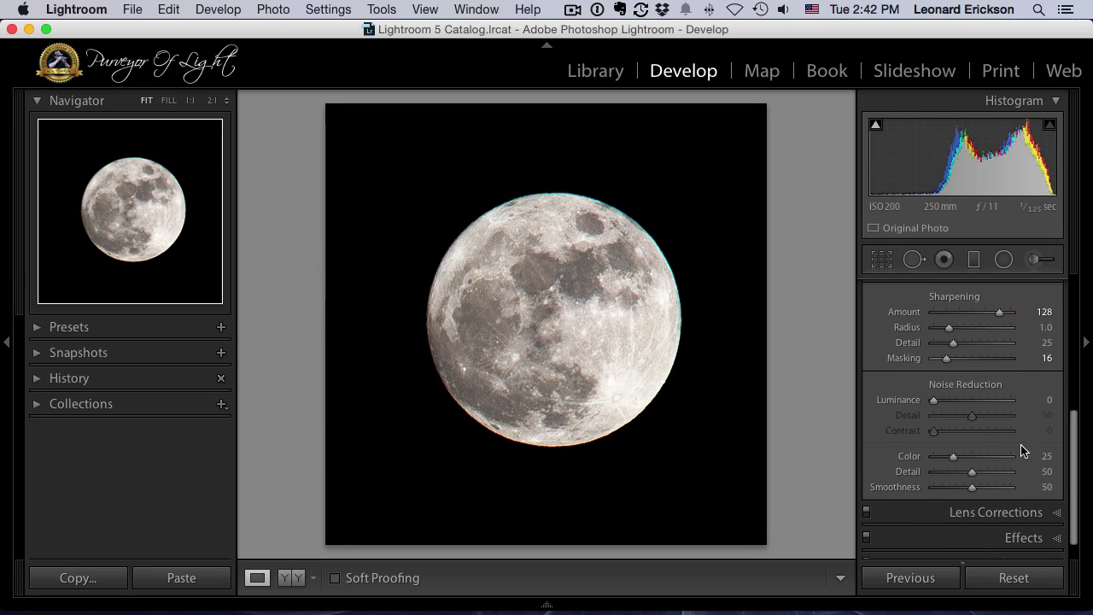
scroll(989, 393, "up", 5)
scroll(991, 397, "down", 2)
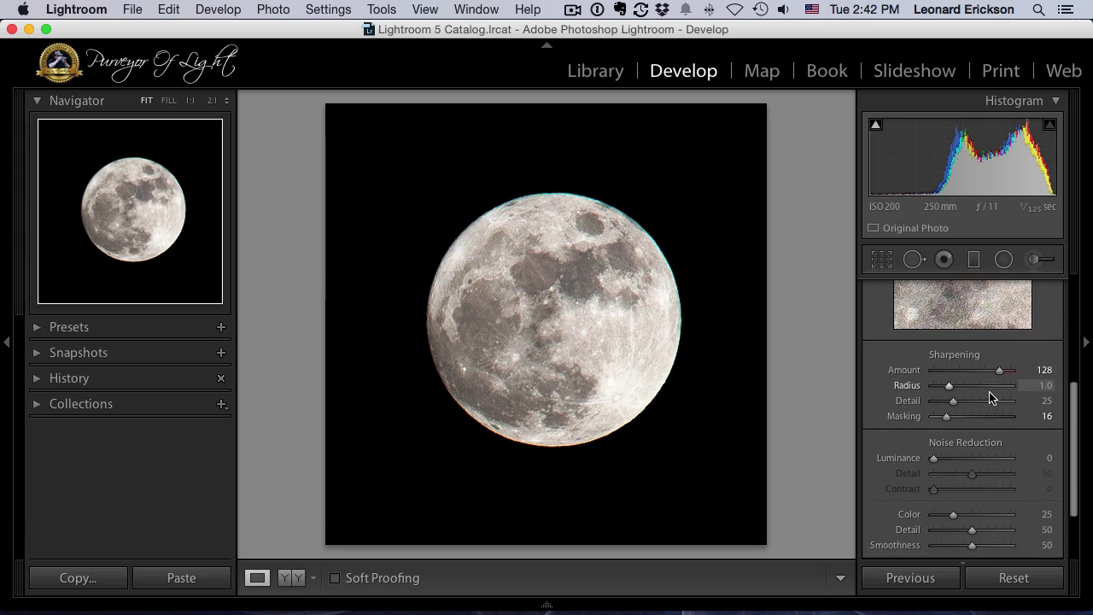
scroll(981, 427, "down", 1)
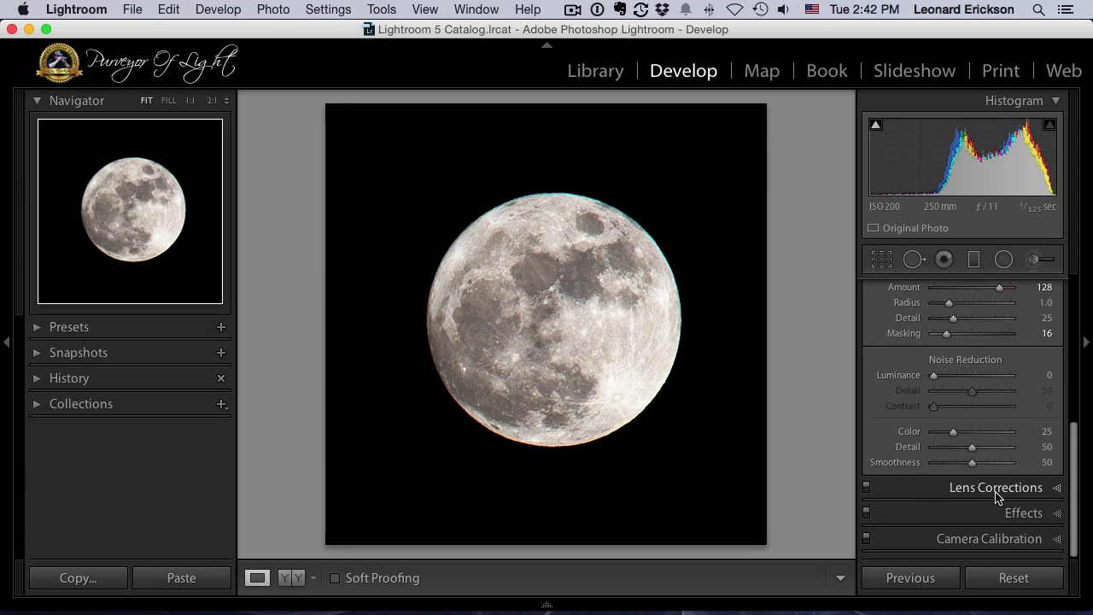
Step: Enable Remove Chromatic Aberration in Lens Corrections, then expand Effects and Camera Calibration
left_click(996, 488)
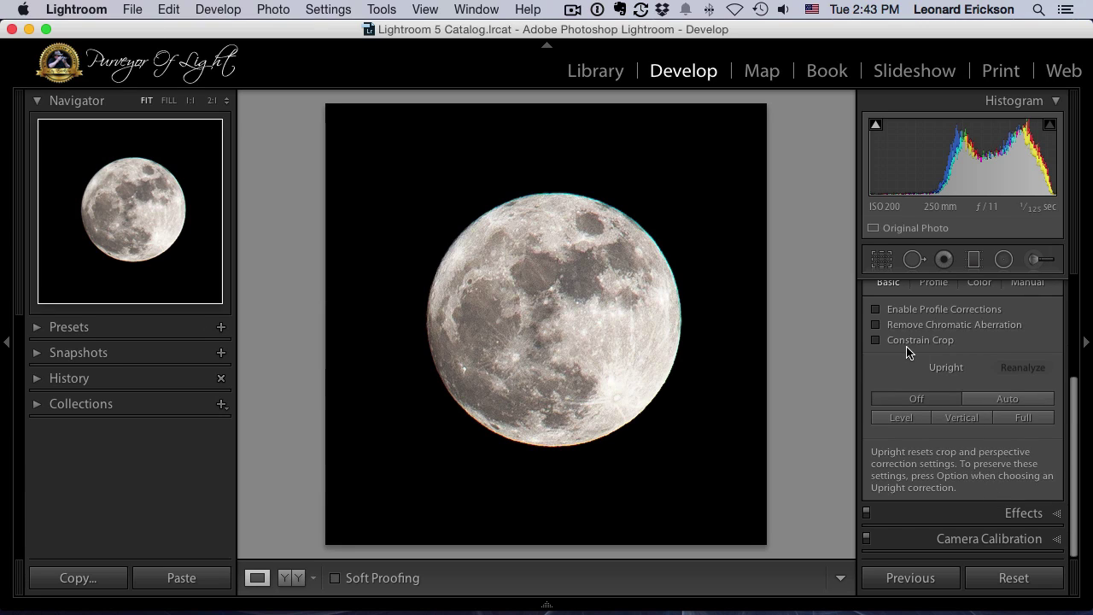
left_click(875, 326)
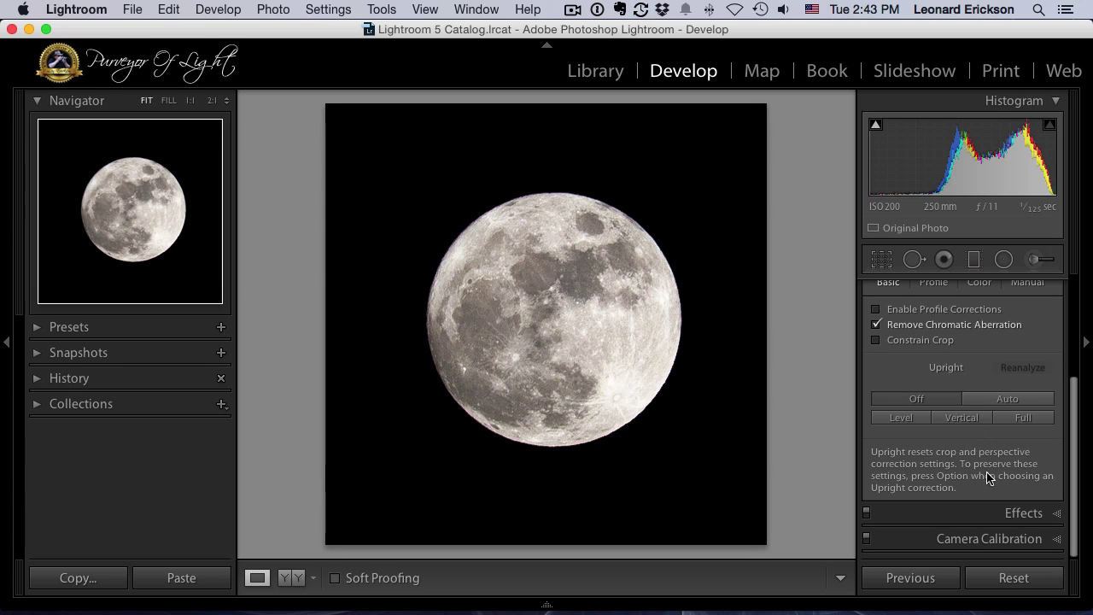
left_click(1025, 514)
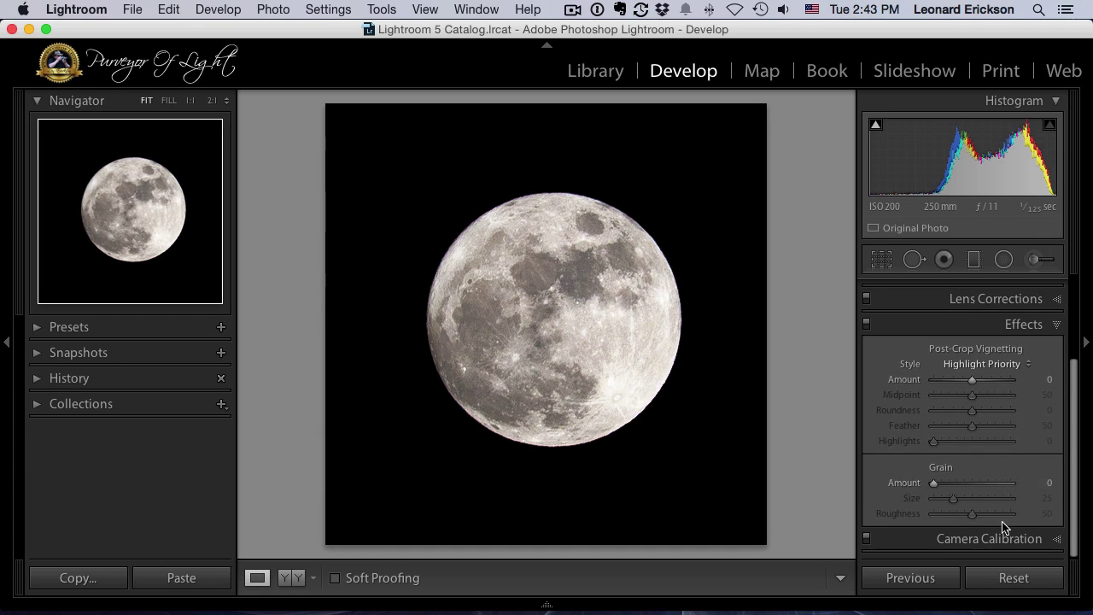
left_click(1013, 545)
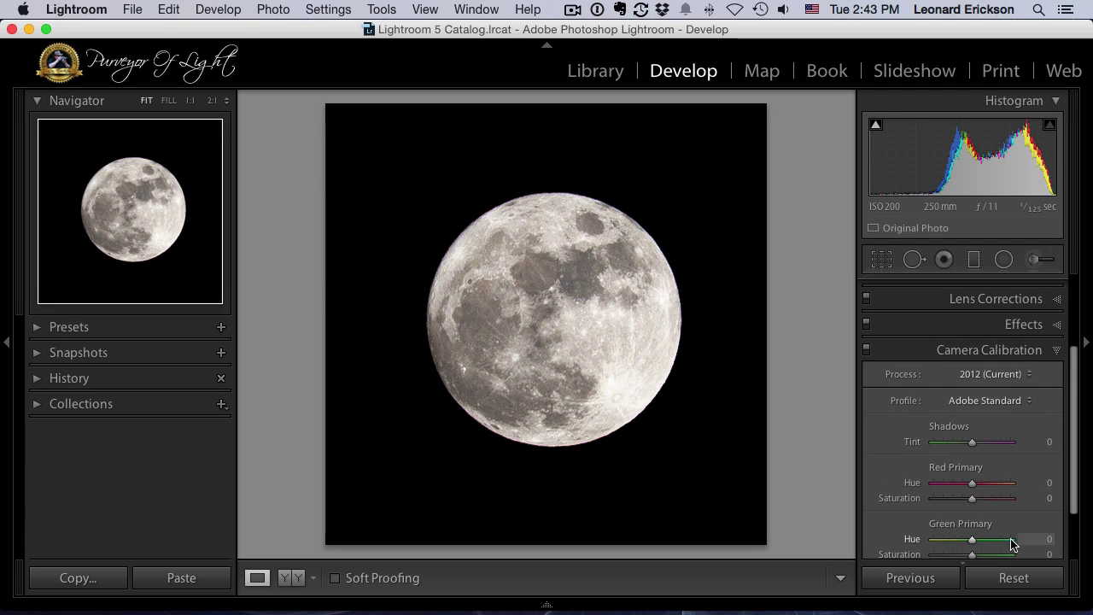
Step: Compare Camera Faithful against Adobe Standard and settle on the Camera Faithful profile
left_click(999, 407)
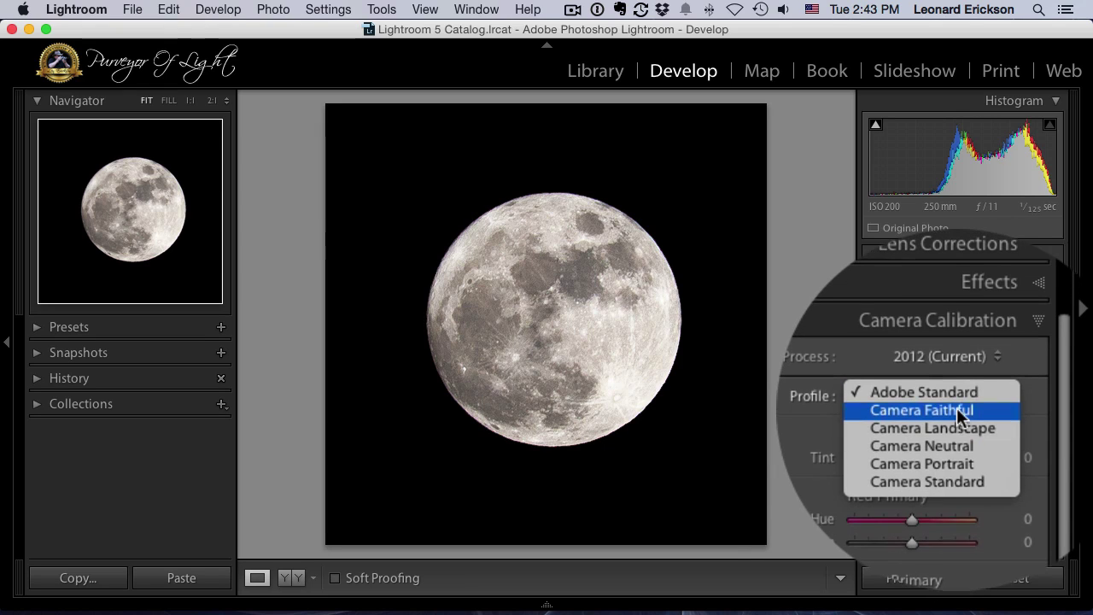
left_click(958, 411)
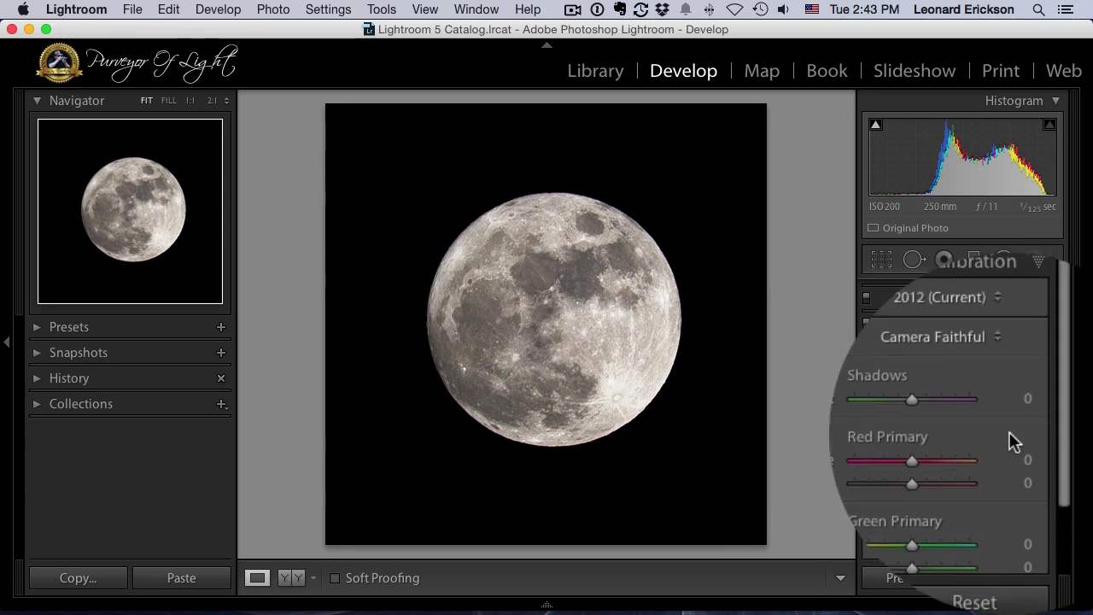
left_click(982, 399)
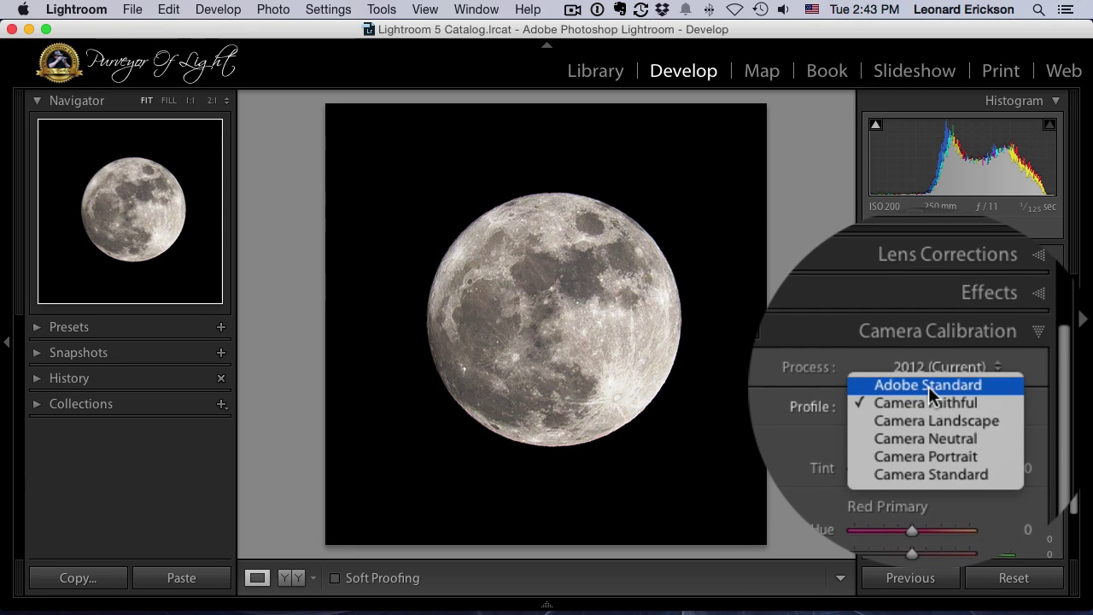
left_click(929, 386)
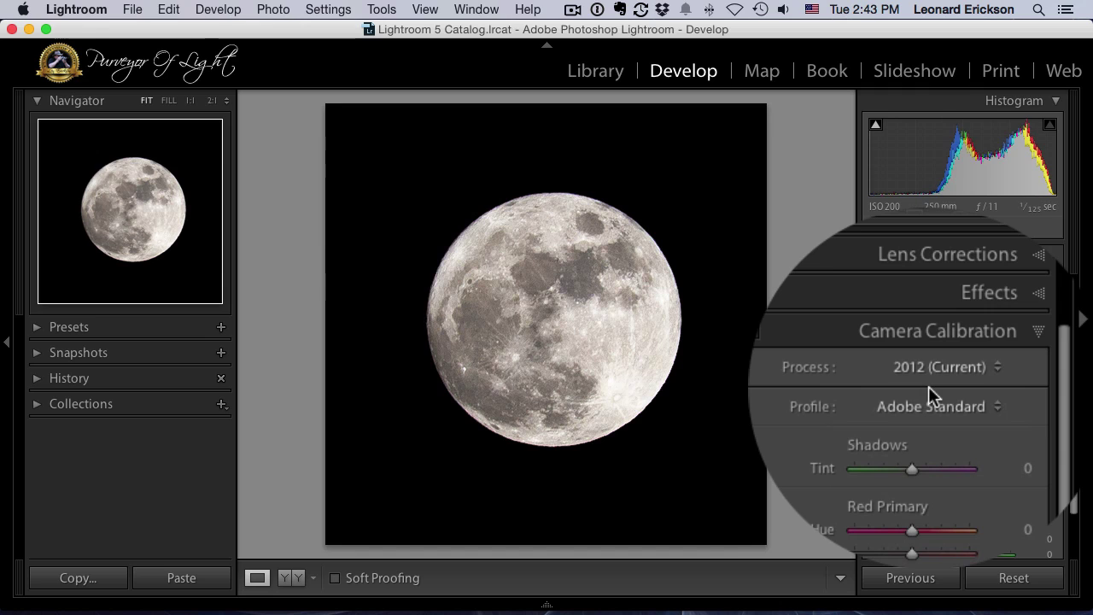
left_click(970, 405)
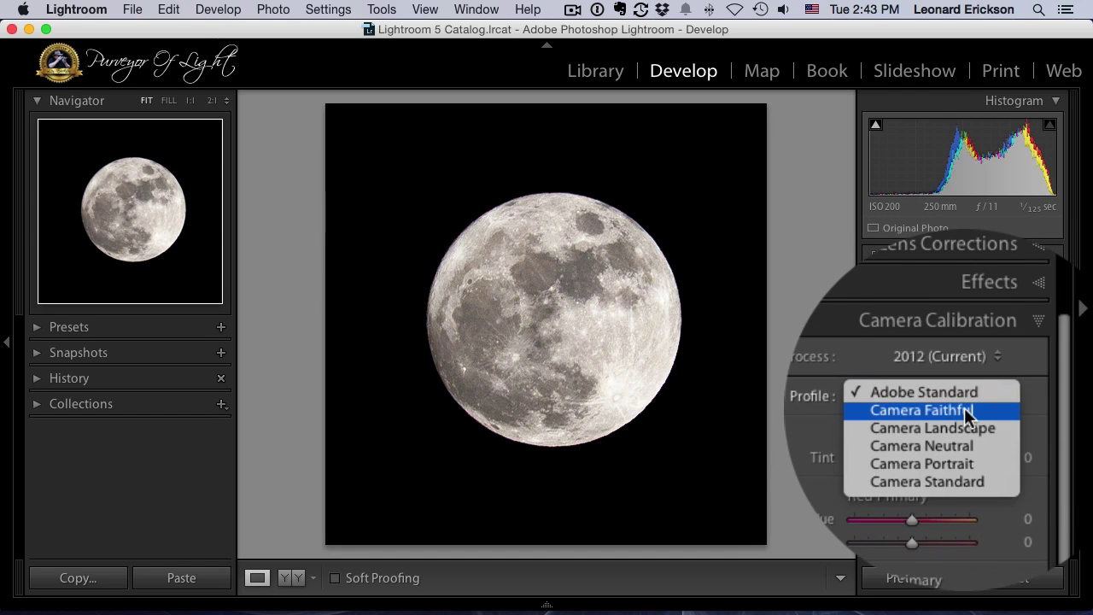
left_click(965, 410)
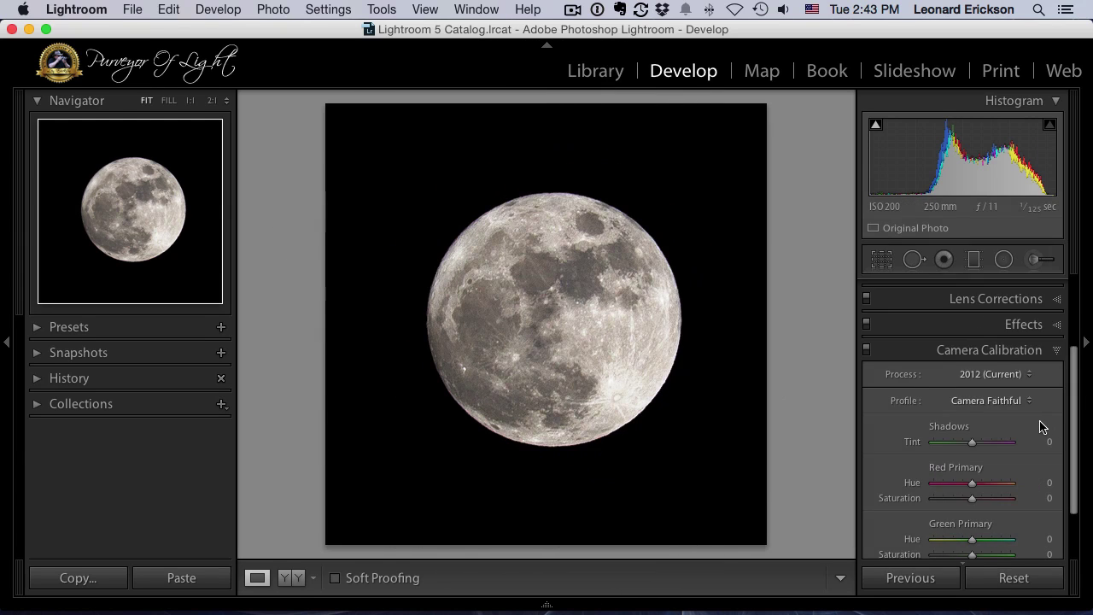
scroll(1038, 420, "down", 5)
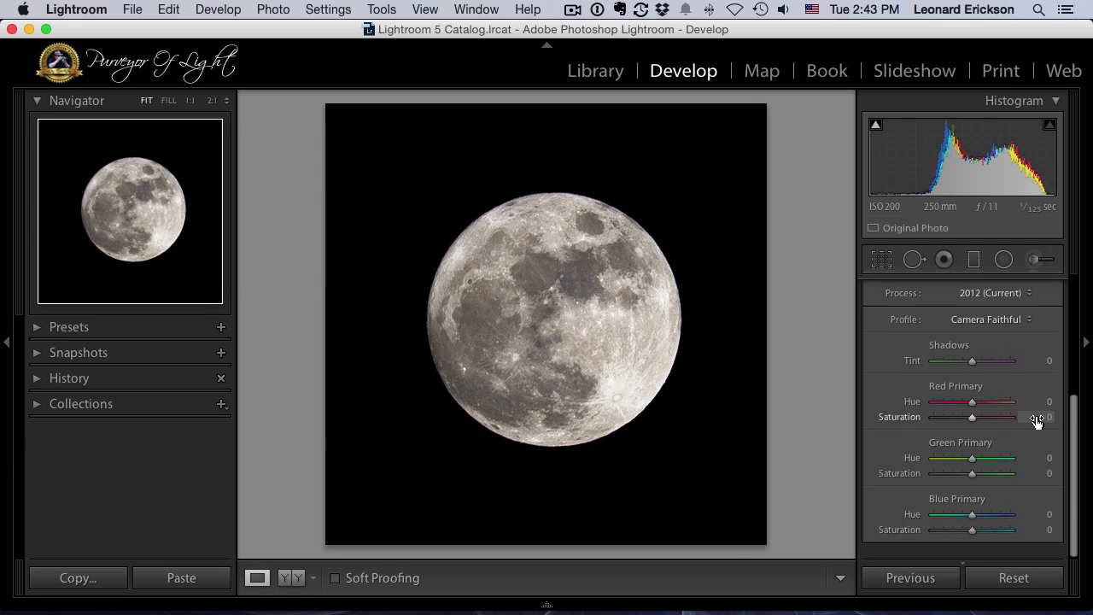
scroll(1037, 420, "up", 1)
scroll(1033, 419, "up", 12)
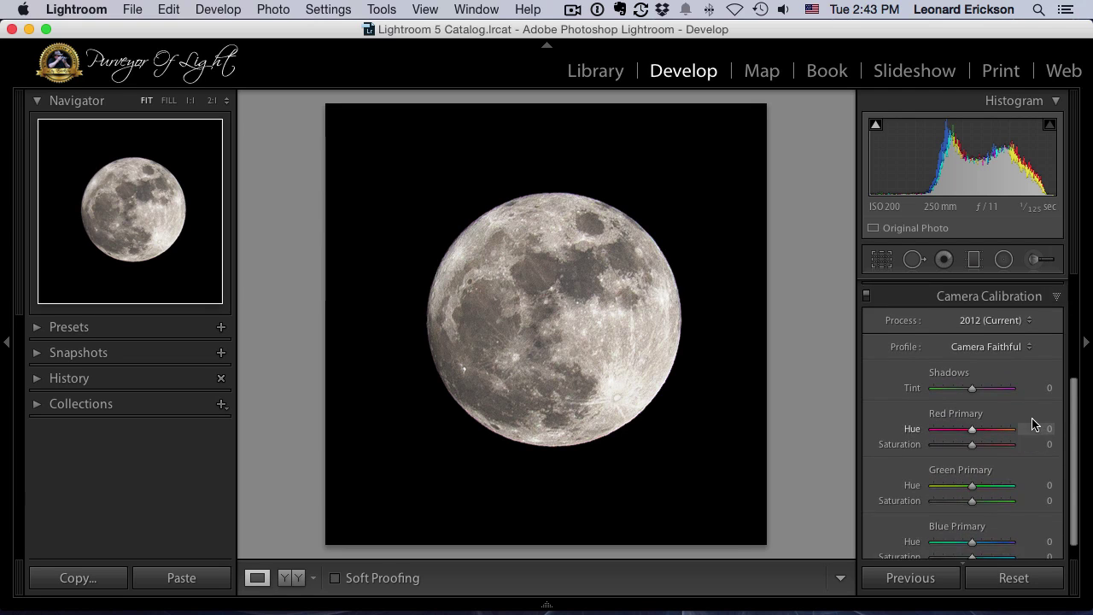
Step: Zoom in on the moon at 1:1, then return to the whole-photo view
left_click(536, 284)
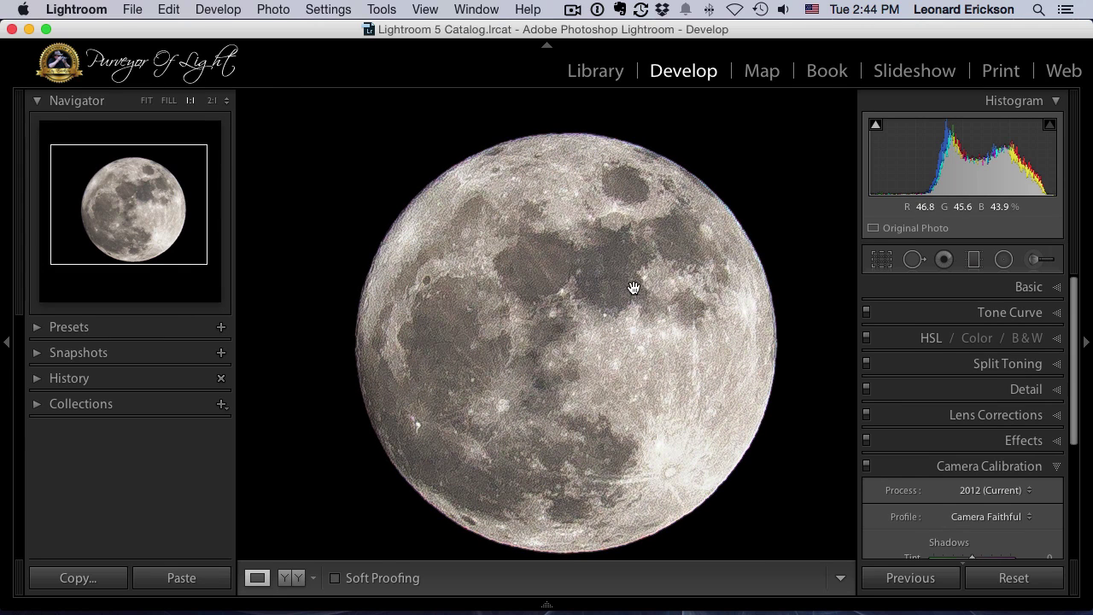
left_click(633, 287)
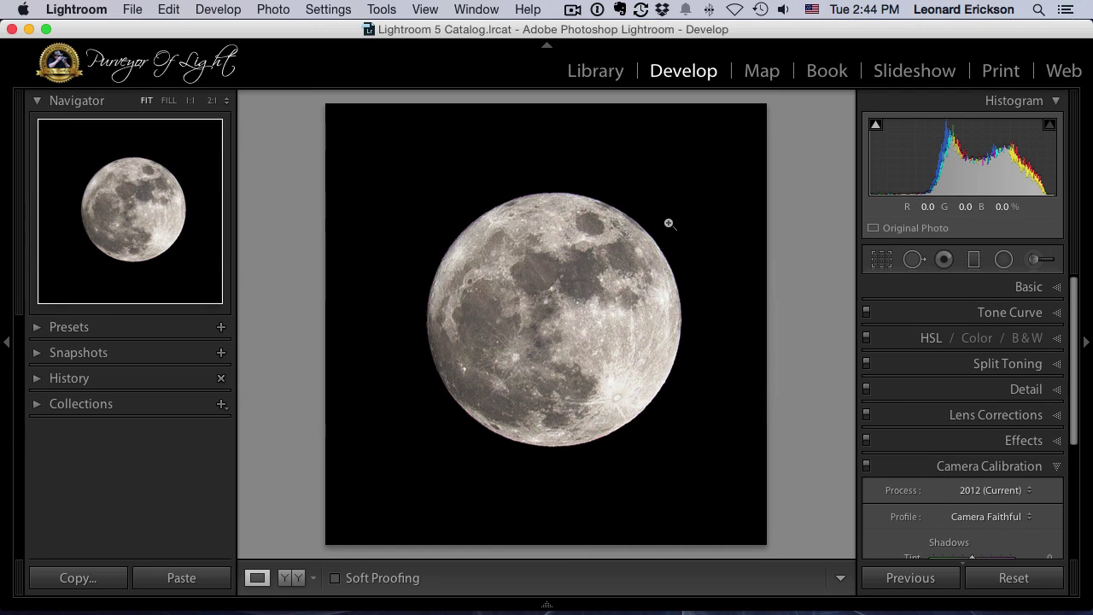